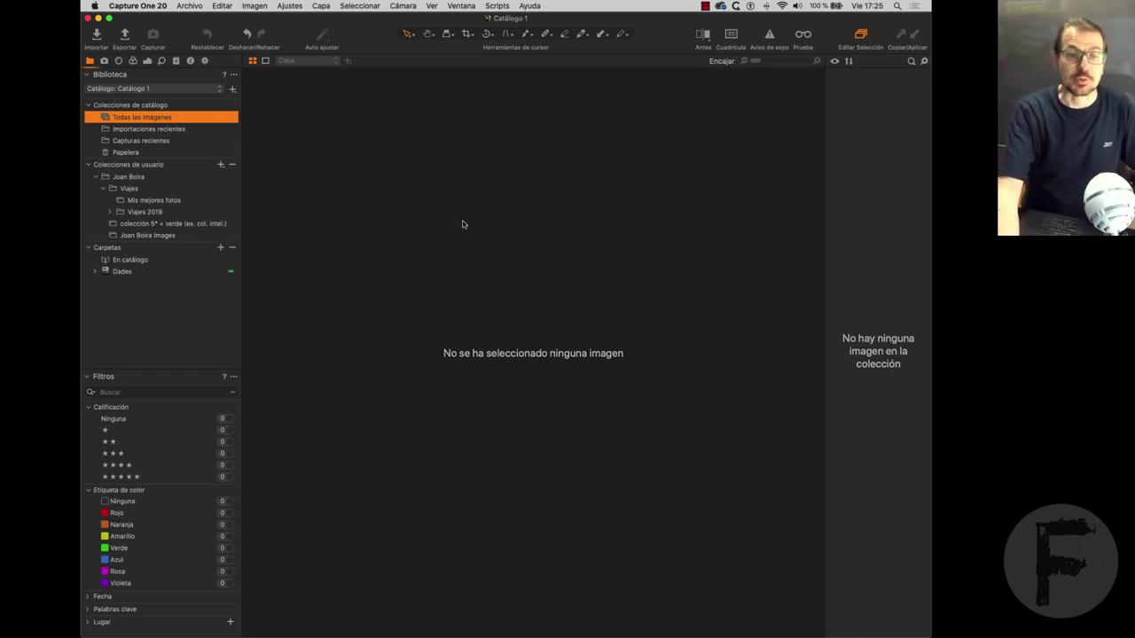
Dismiss the catalog import options and restore default image preferences, keeping the 2560 px preview size.
{"action": "left_click", "coordinate": [199, 7]}
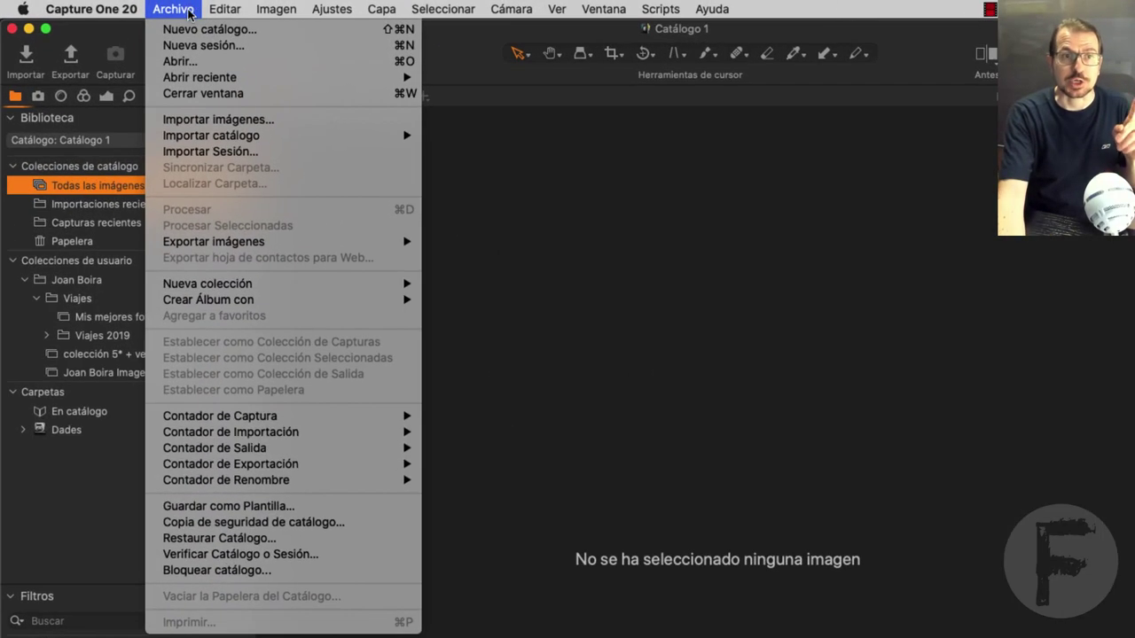
{"action": "mouse_move", "coordinate": [211, 135]}
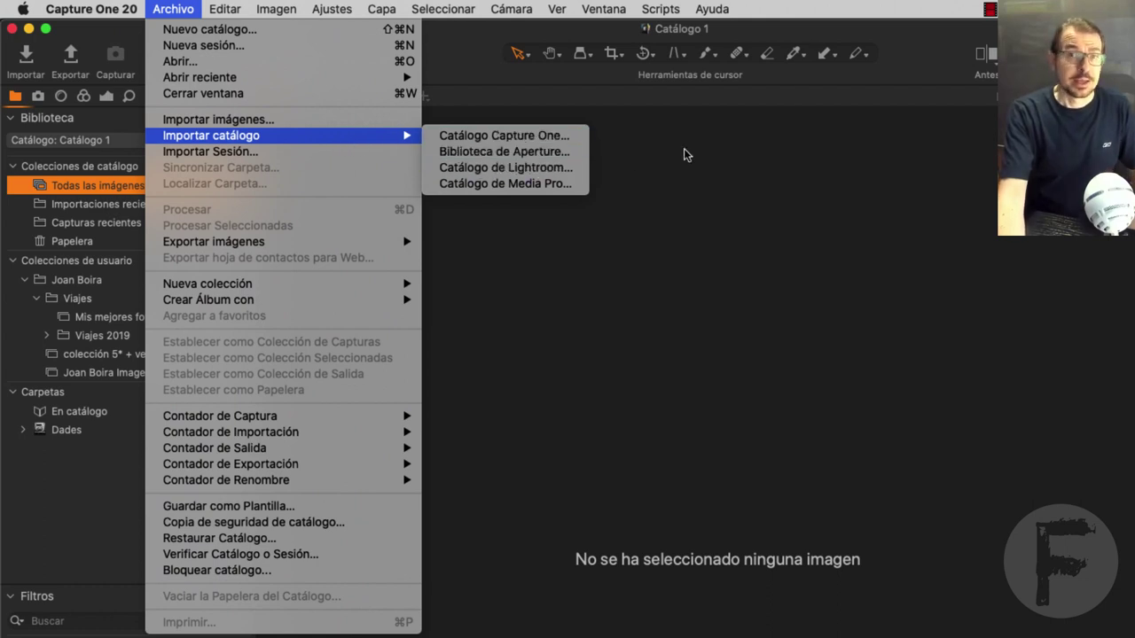
{"action": "left_click", "coordinate": [657, 158]}
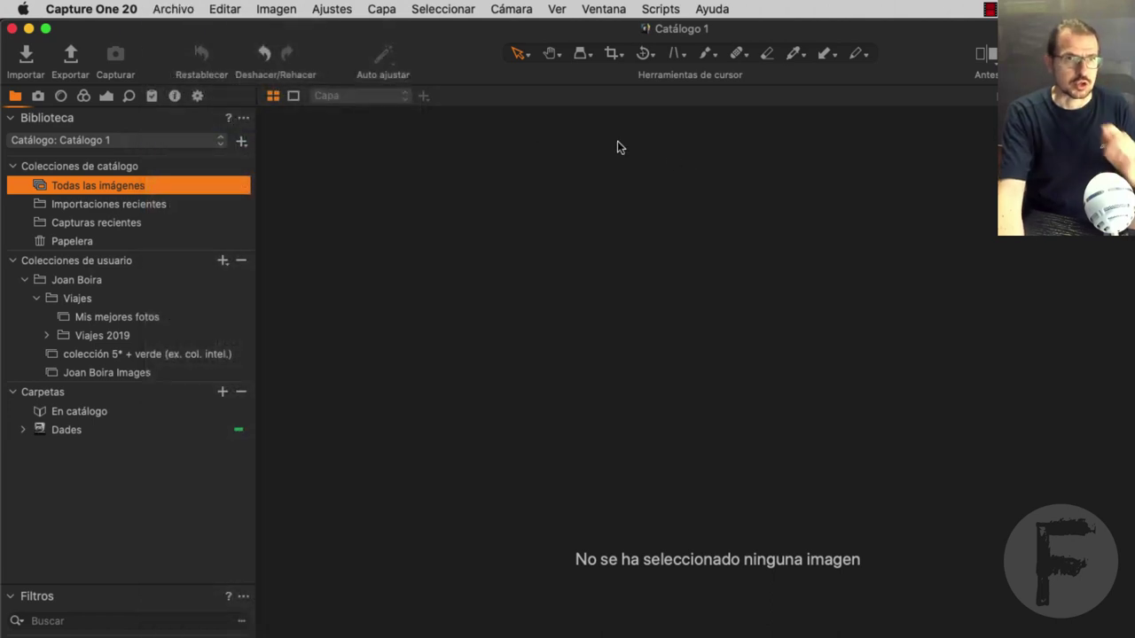
{"action": "key", "text": "super+comma"}
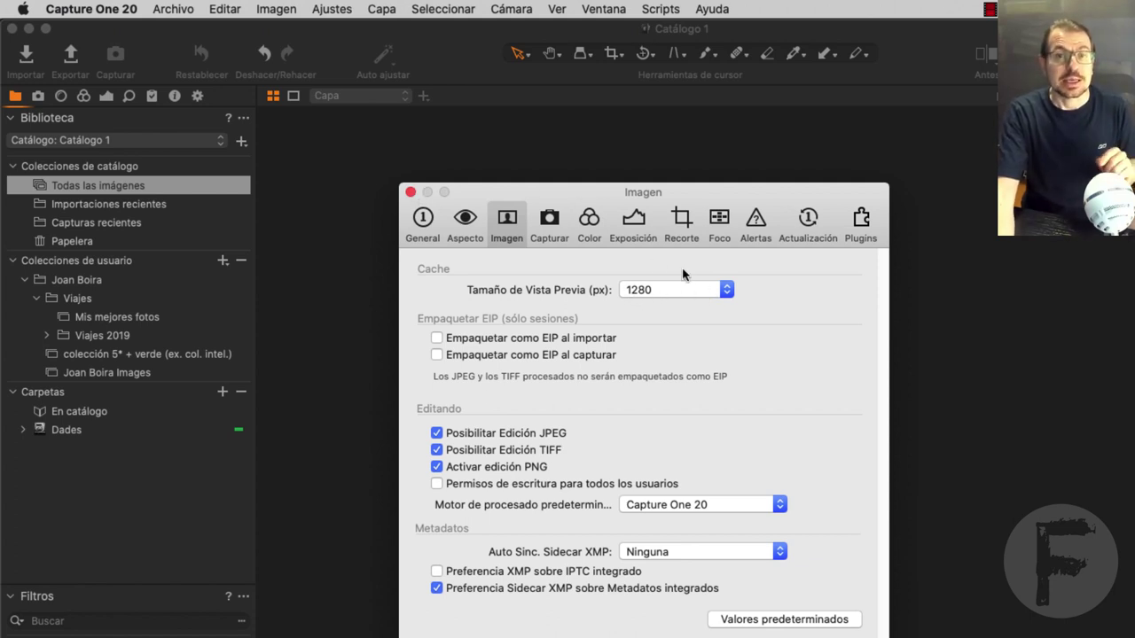
{"action": "left_click", "coordinate": [796, 621]}
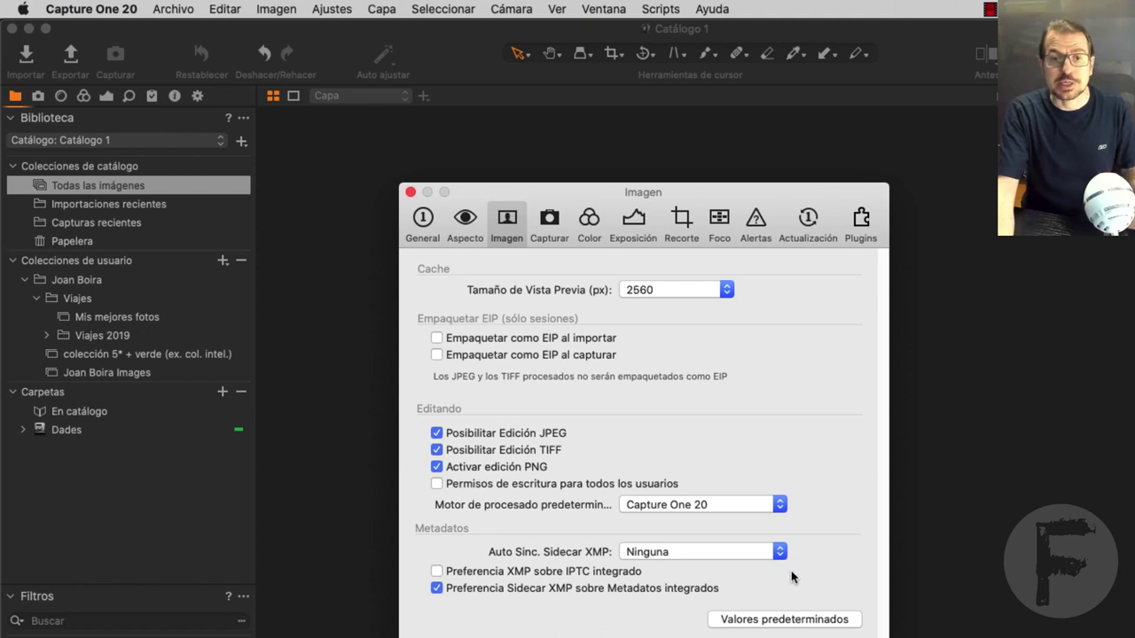
{"action": "left_click", "coordinate": [681, 293]}
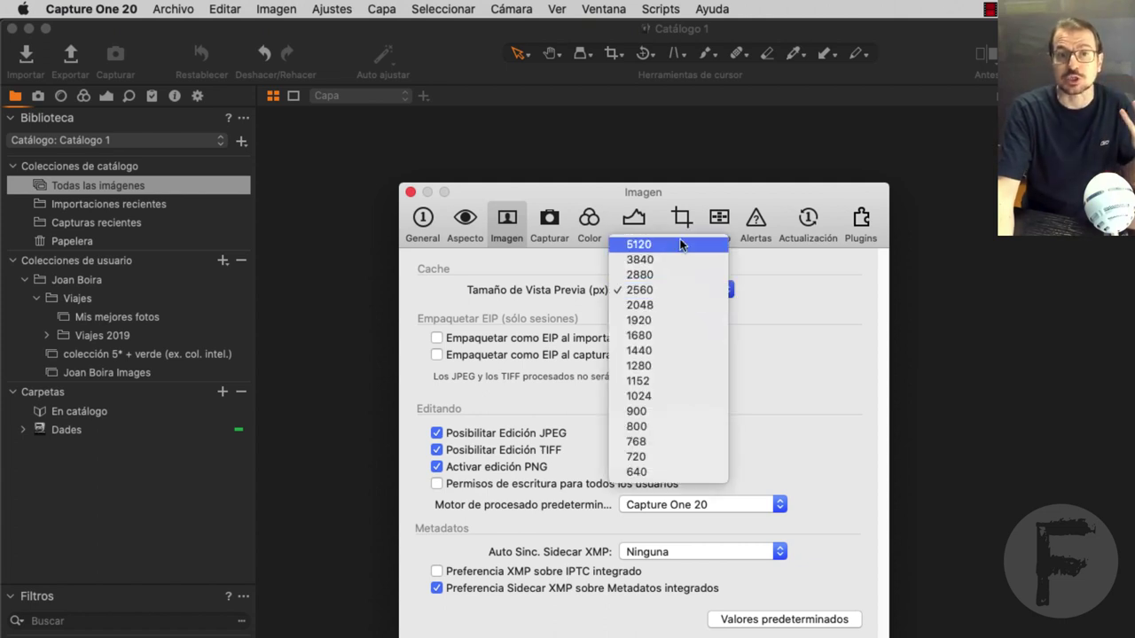
{"action": "left_click", "coordinate": [687, 294]}
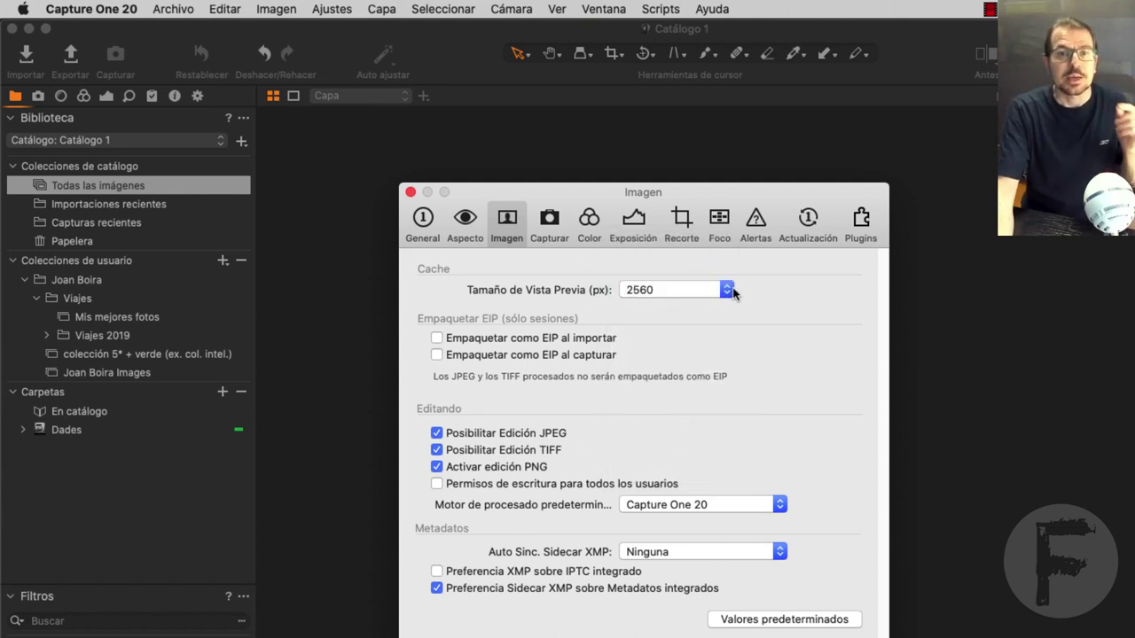
{"action": "left_click", "coordinate": [411, 192]}
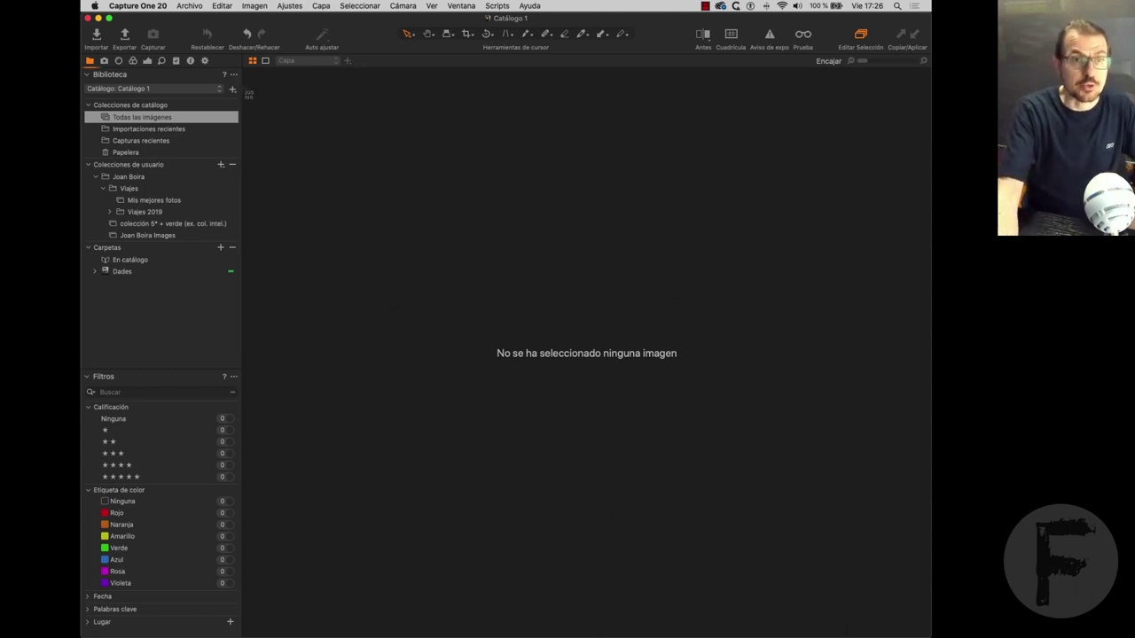
{"action": "left_click_drag", "start_coordinate": [247, 71], "coordinate": [923, 631]}
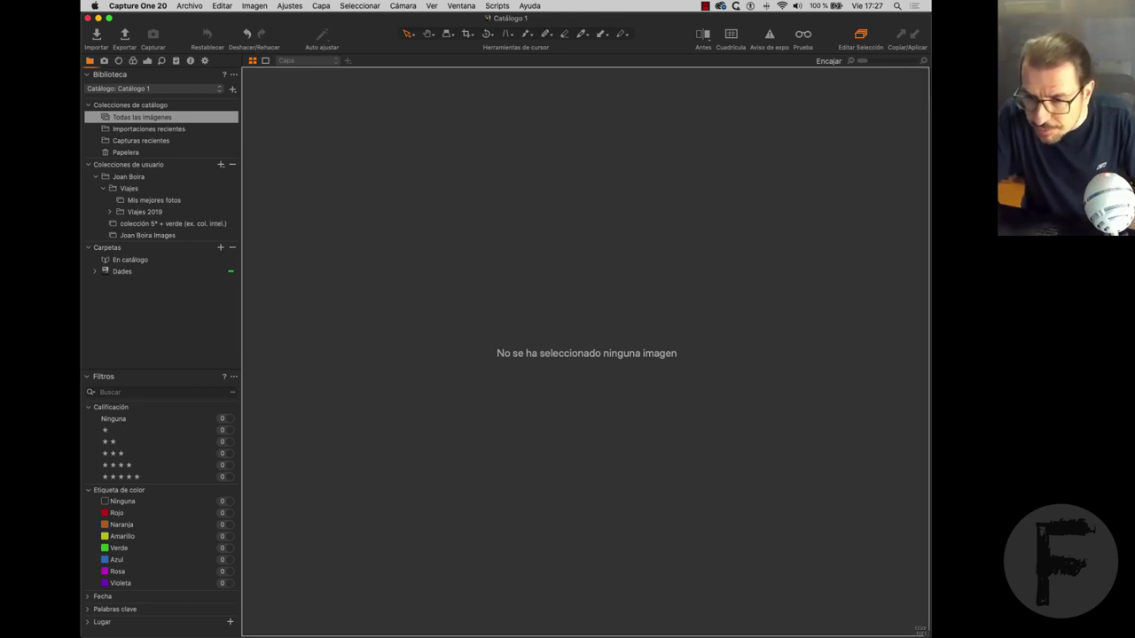
{"action": "left_click_drag", "start_coordinate": [923, 631], "coordinate": [920, 631]}
Change Tamaño de Vista Previa in the Imagen preferences from 2560 to 1280 px.
{"action": "key", "text": "super+comma"}
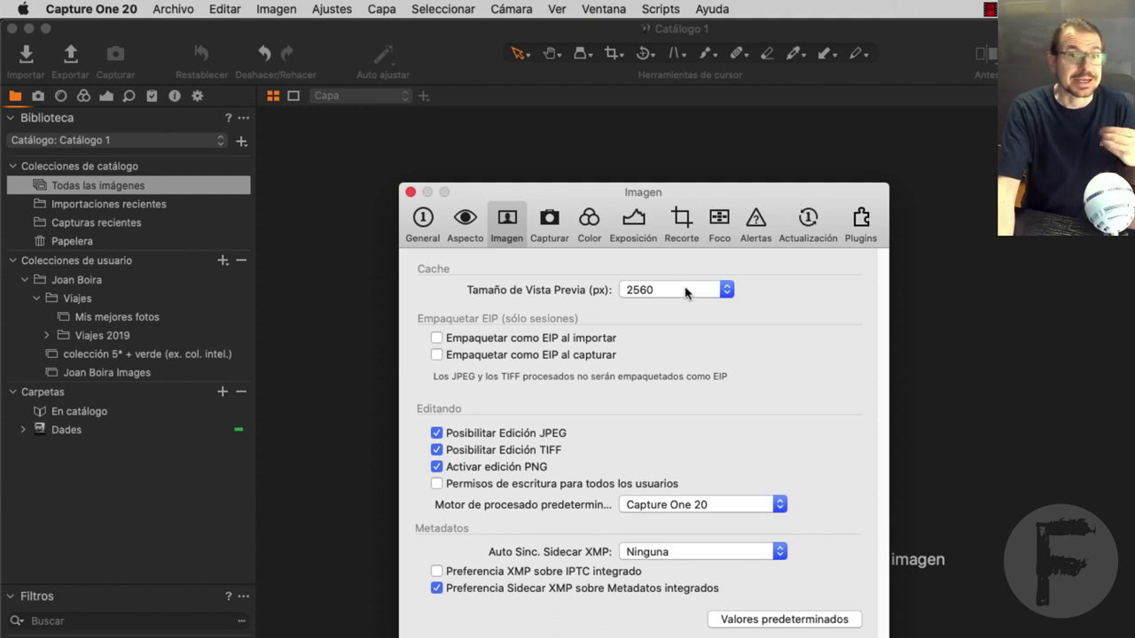
{"action": "left_click", "coordinate": [695, 291]}
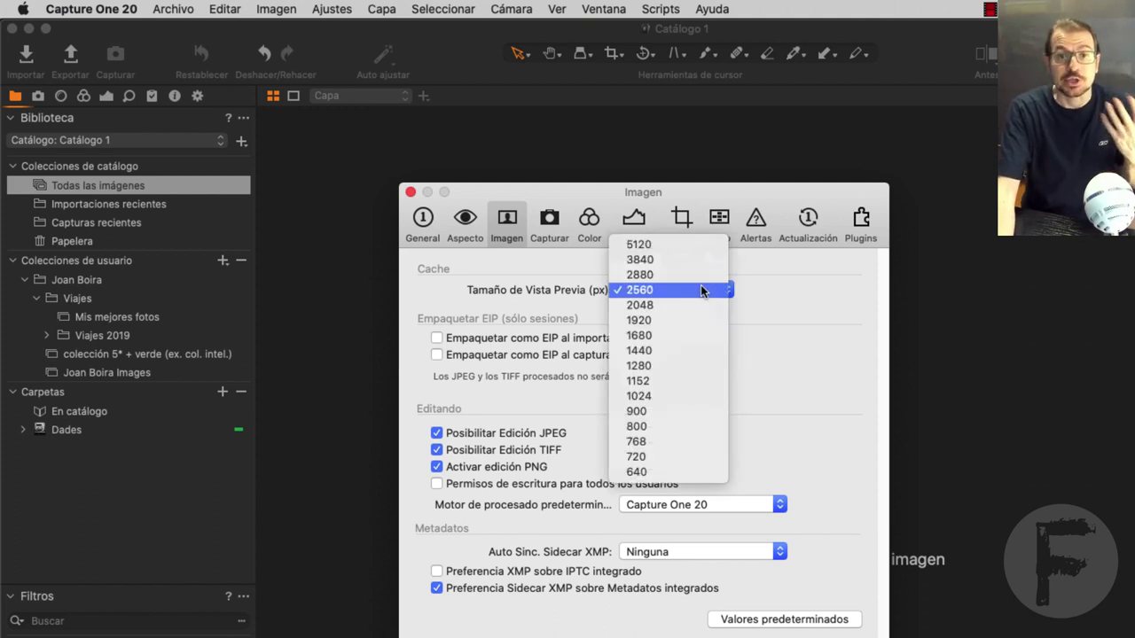
{"action": "left_click", "coordinate": [700, 366]}
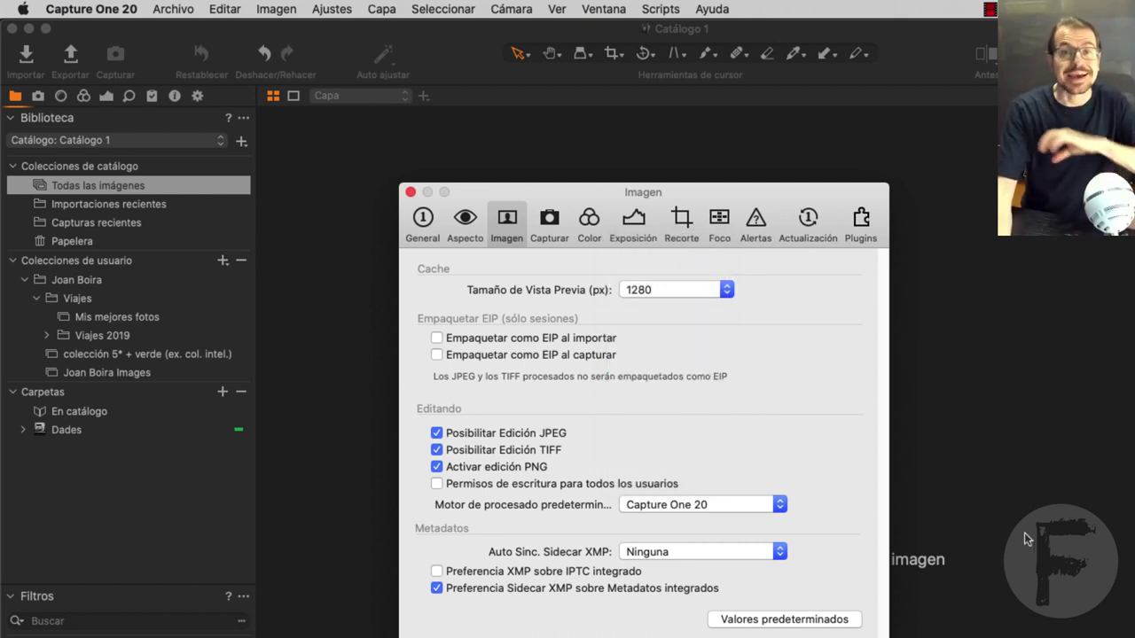
{"action": "left_click", "coordinate": [410, 192]}
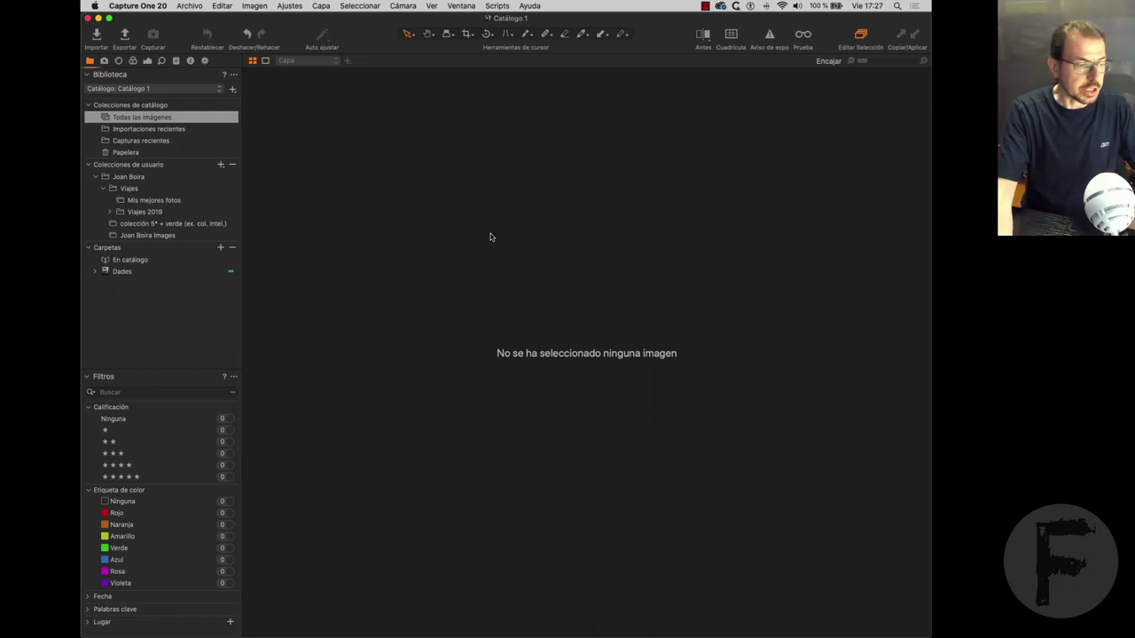
Switch to Lightroom Classic and open the rules editor of Colección inteligente 5* + verde.
{"action": "key", "text": "super+Tab"}
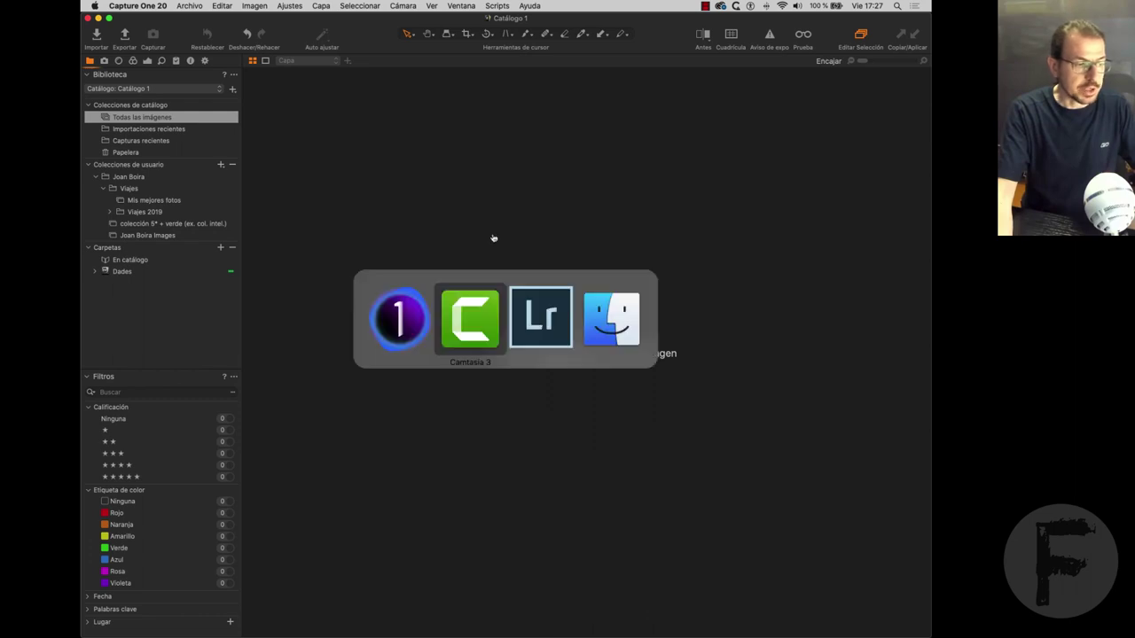
{"action": "key", "text": "super+Tab"}
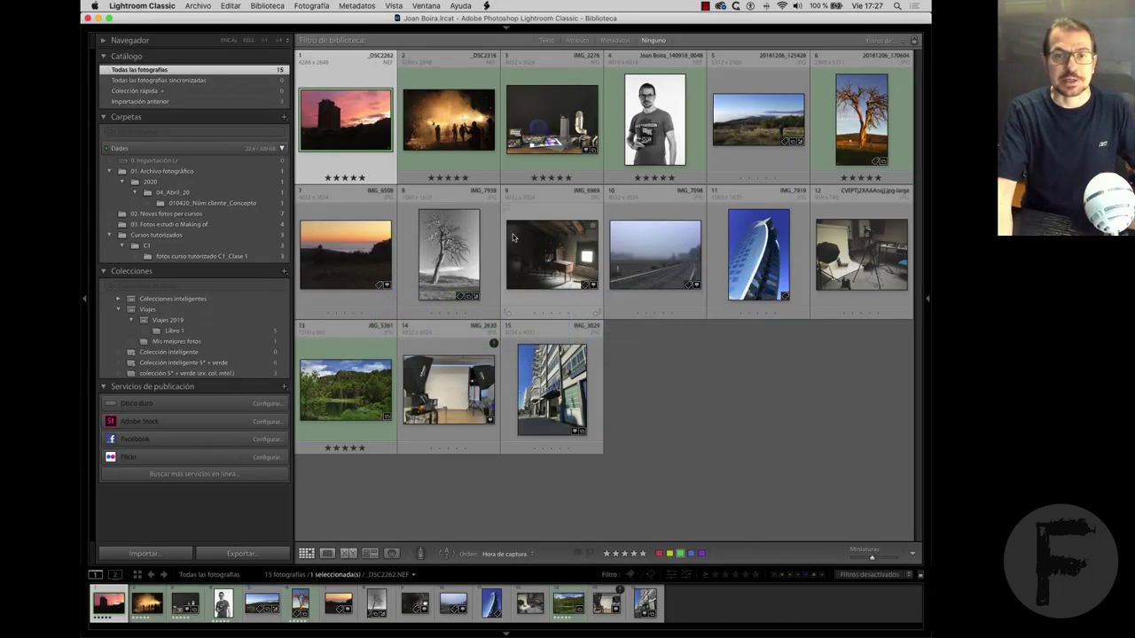
{"action": "mouse_move", "coordinate": [910, 189]}
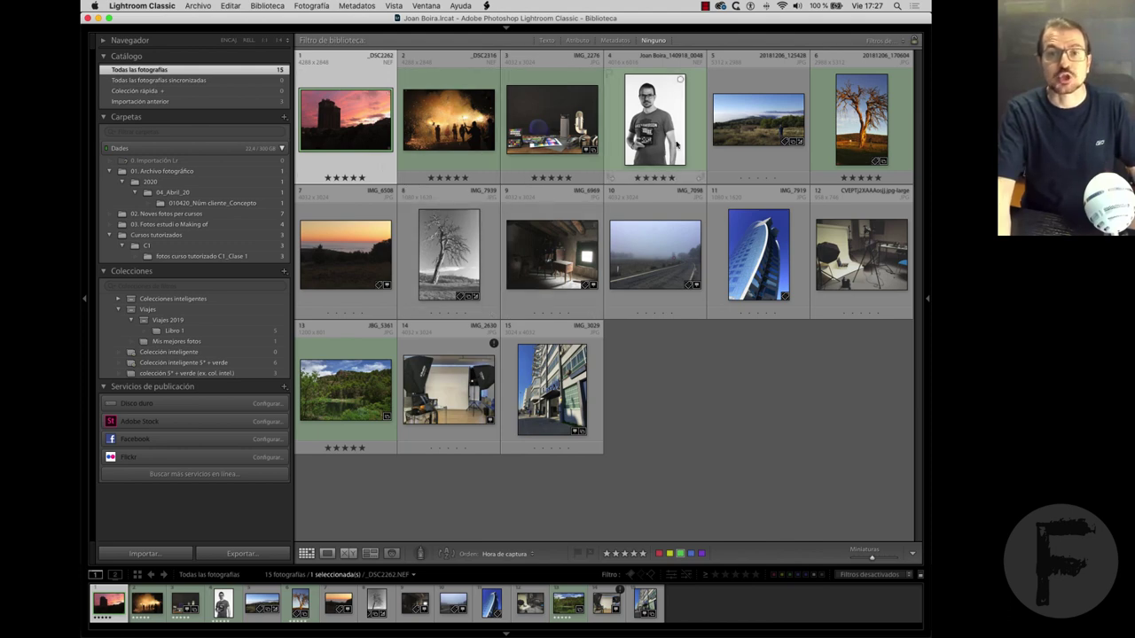
{"action": "mouse_move", "coordinate": [747, 189]}
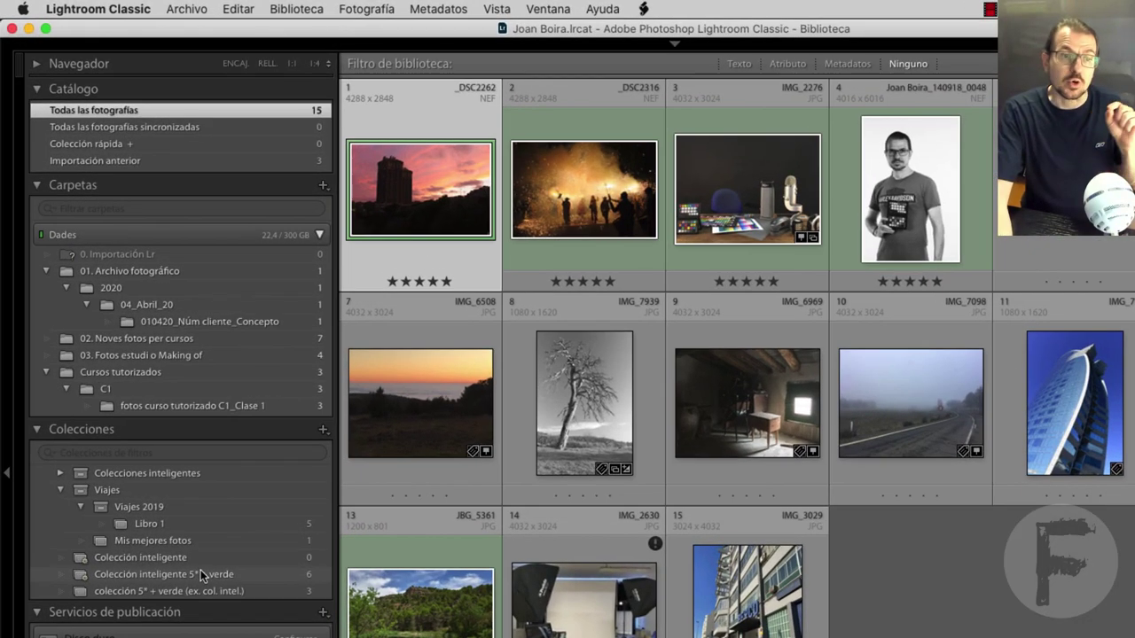
{"action": "left_click", "coordinate": [202, 574]}
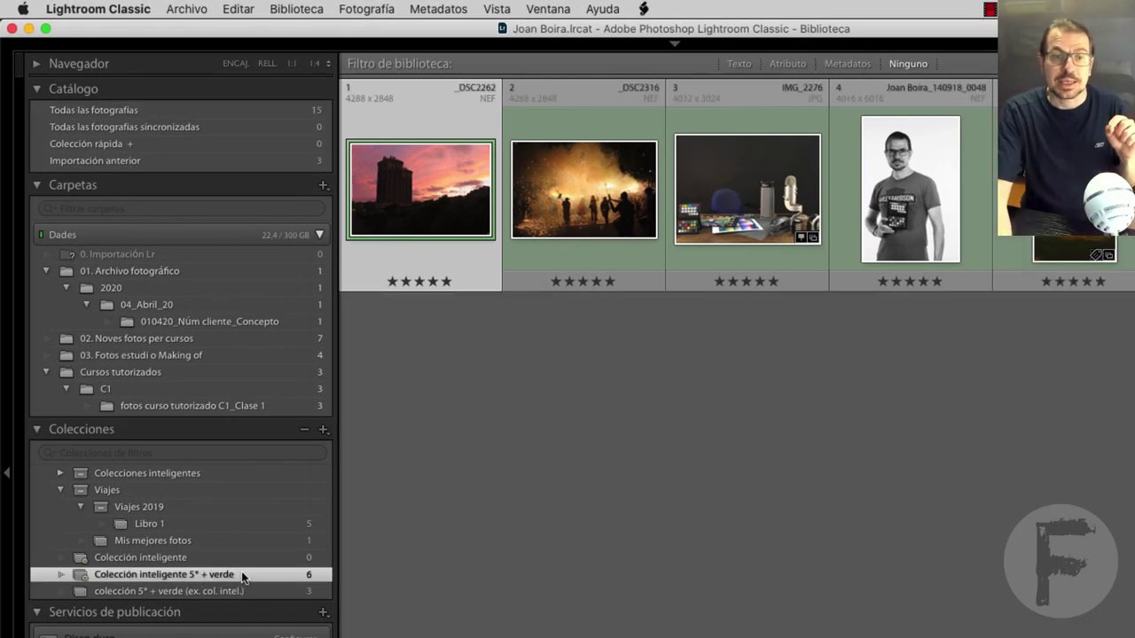
{"action": "double_click", "coordinate": [244, 577]}
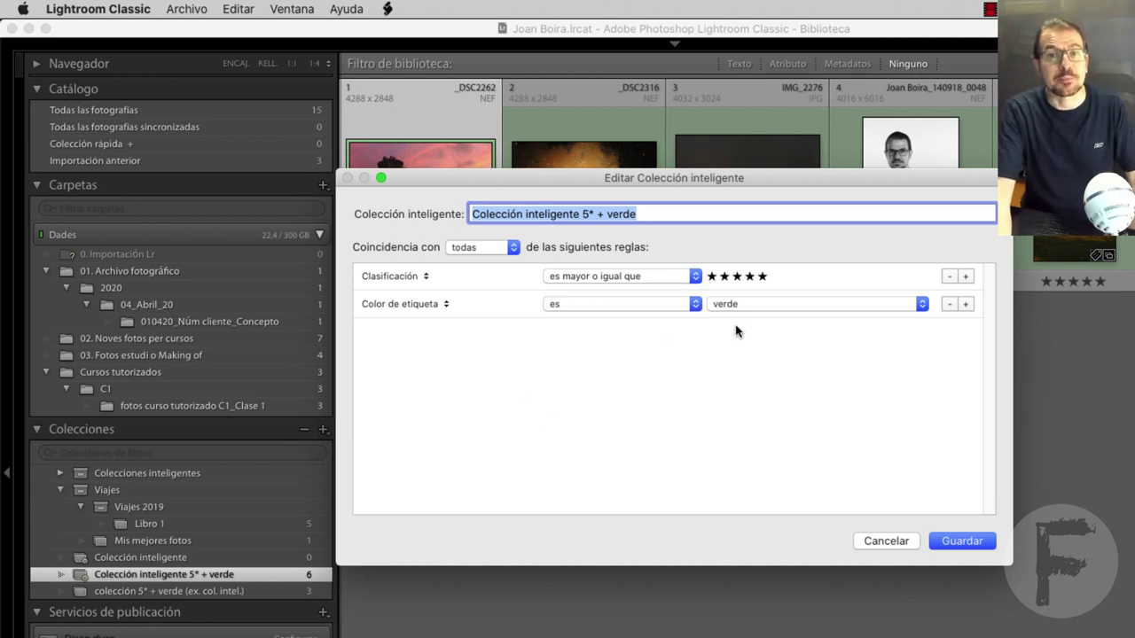
Save the smart collection rules unchanged, remove the portrait's rating, and view all 15 photos.
{"action": "left_click", "coordinate": [970, 543]}
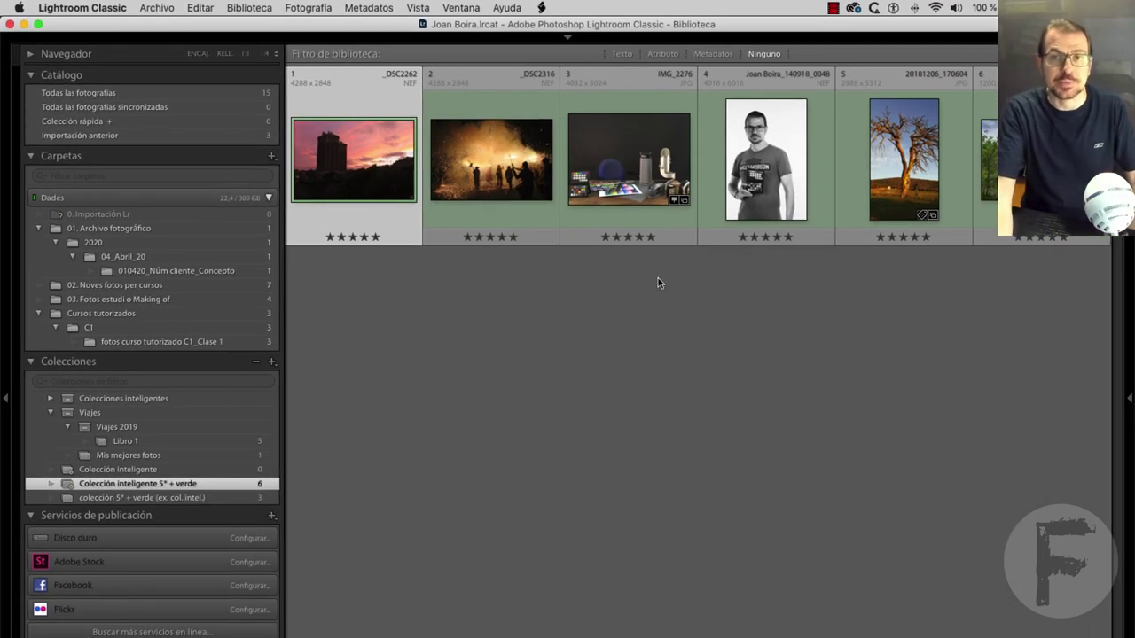
{"action": "mouse_move", "coordinate": [767, 160]}
{"action": "left_click", "coordinate": [790, 237]}
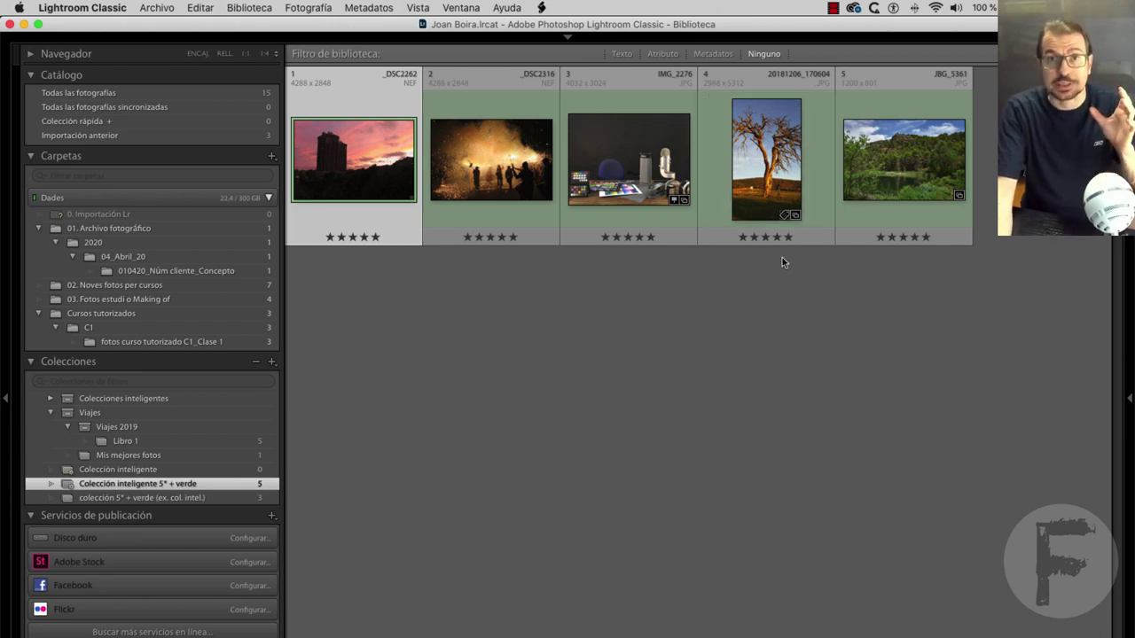
{"action": "left_click", "coordinate": [217, 94]}
Re-rate the portrait five stars and compare the smart and regular 5* + verde collections.
{"action": "key", "text": "j"}
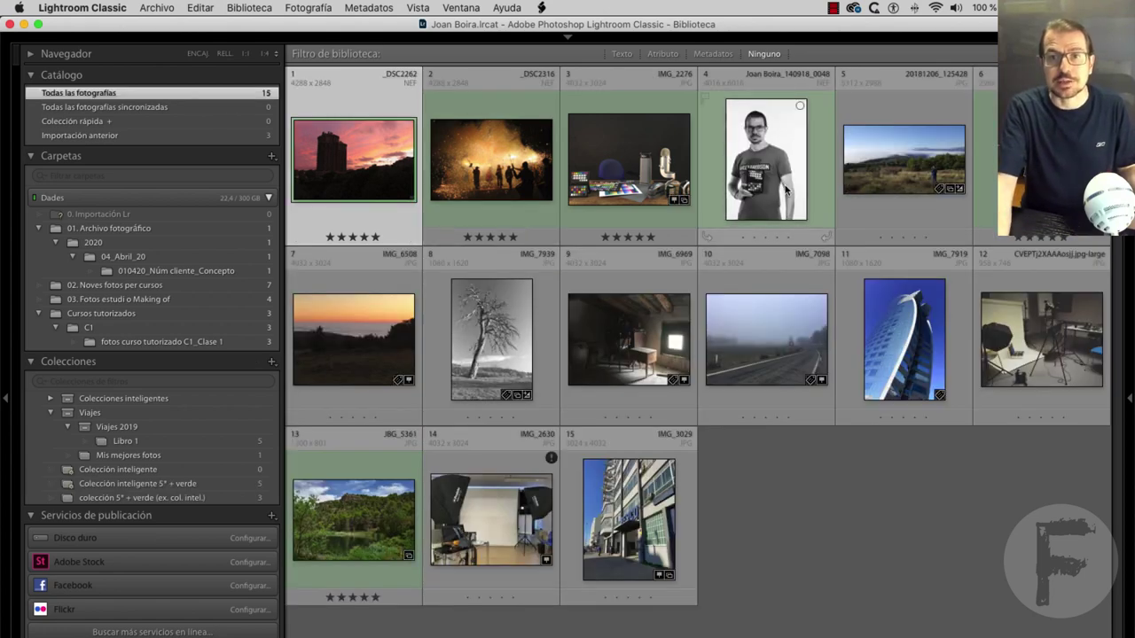
{"action": "left_click", "coordinate": [793, 235]}
{"action": "left_click", "coordinate": [790, 238]}
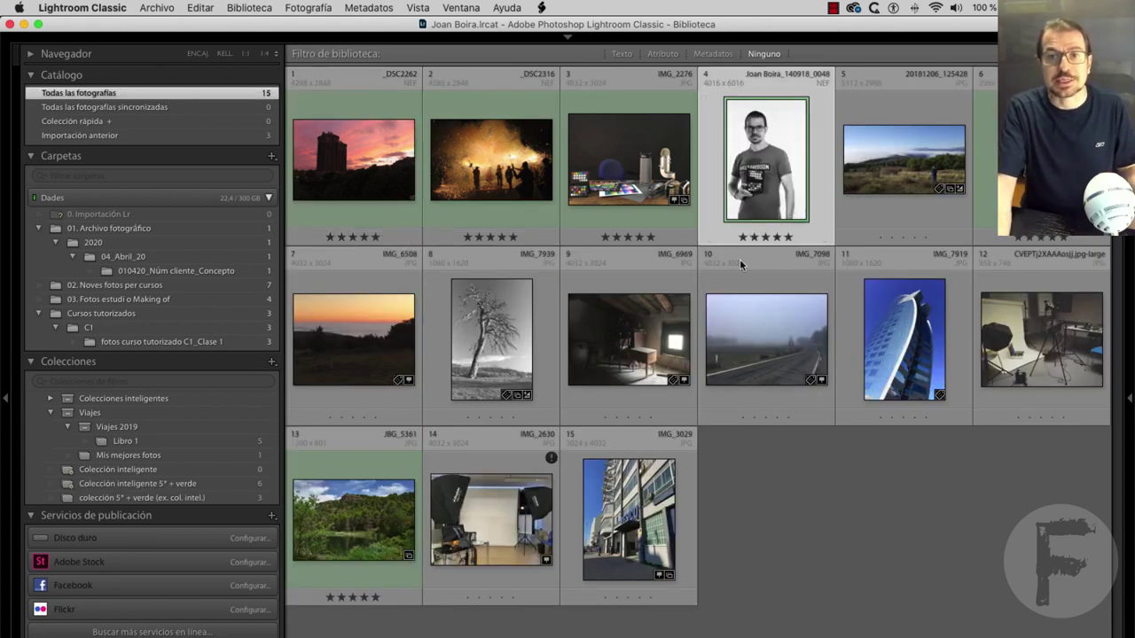
{"action": "left_click", "coordinate": [242, 485]}
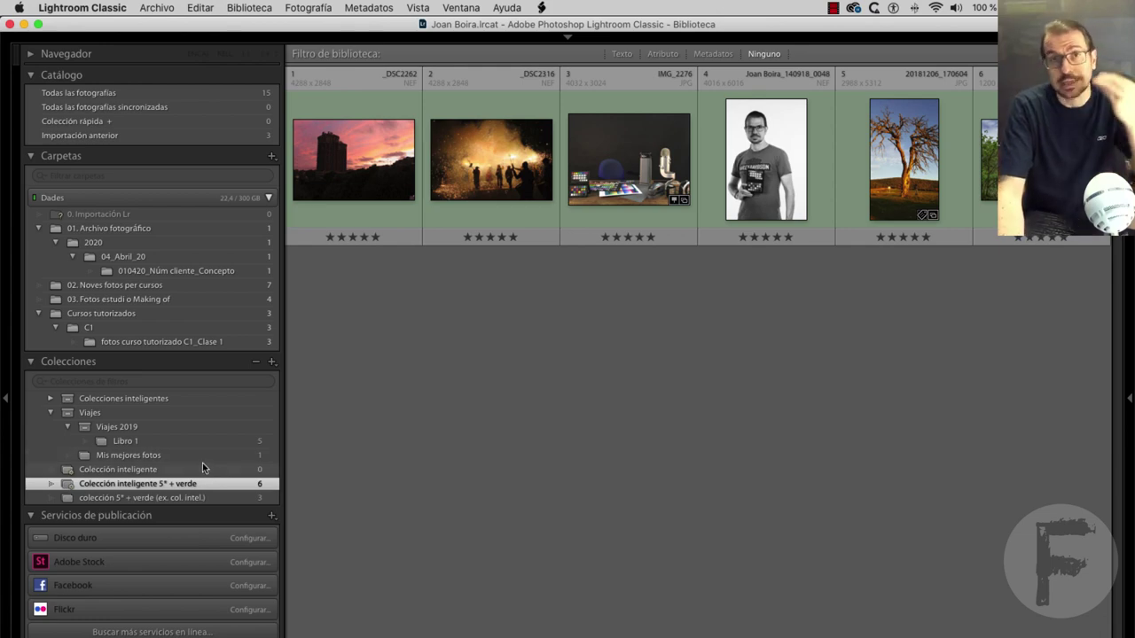
{"action": "left_click", "coordinate": [152, 501]}
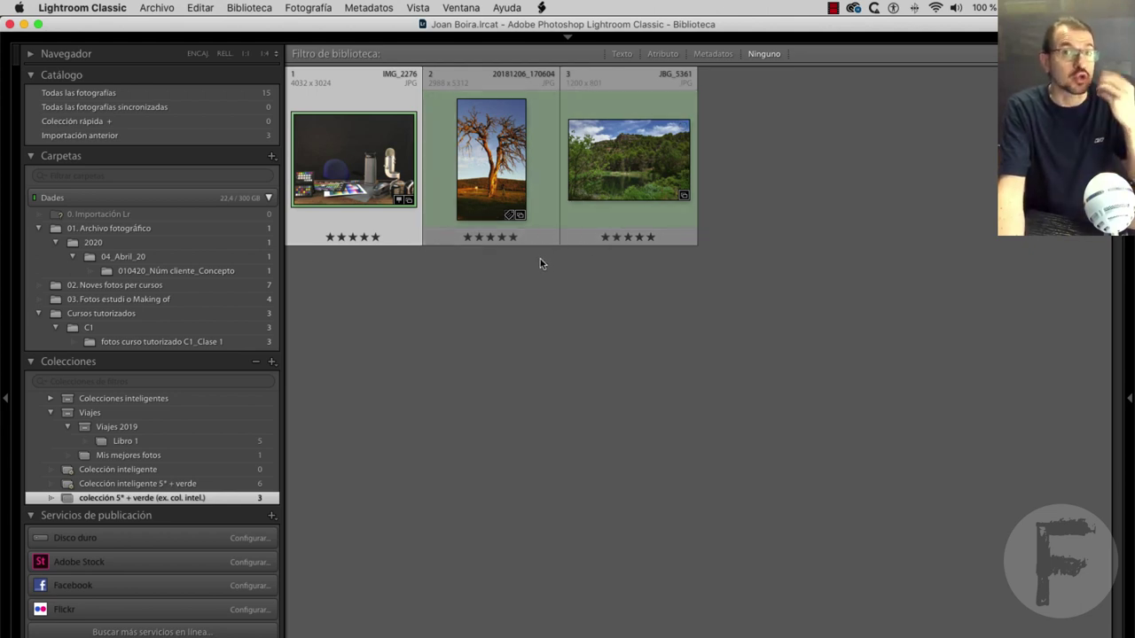
Add all six smart-collection photos to colección 5* + verde (ex. col. intel.) and select its second thumbnail.
{"action": "left_click", "coordinate": [209, 484]}
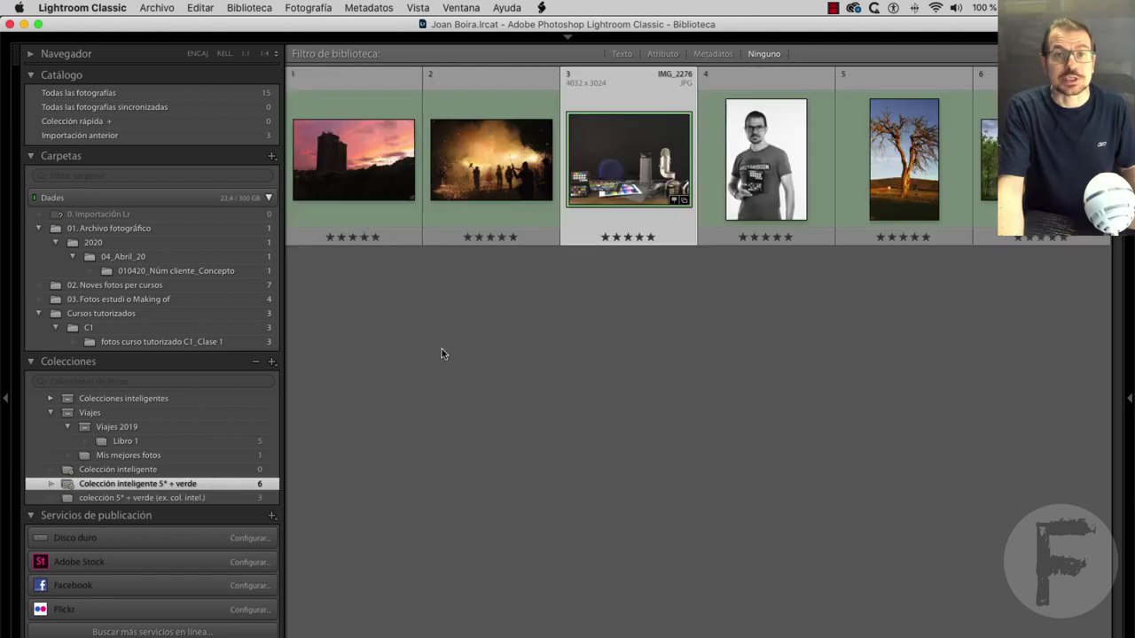
{"action": "key", "text": "super+a"}
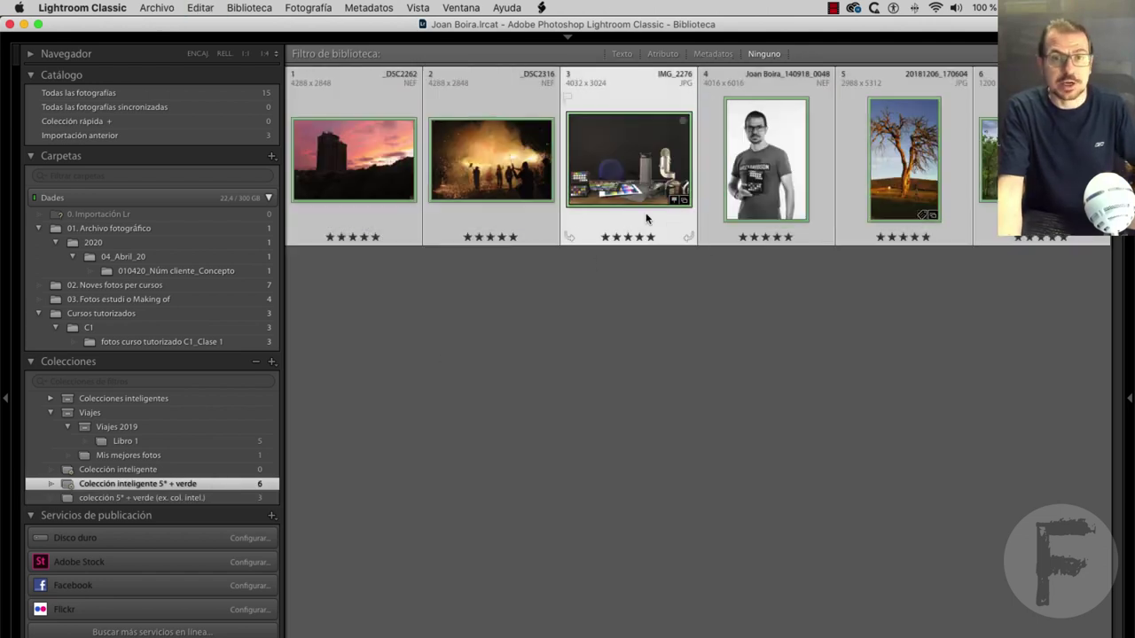
{"action": "left_click_drag", "start_coordinate": [631, 168], "coordinate": [188, 499]}
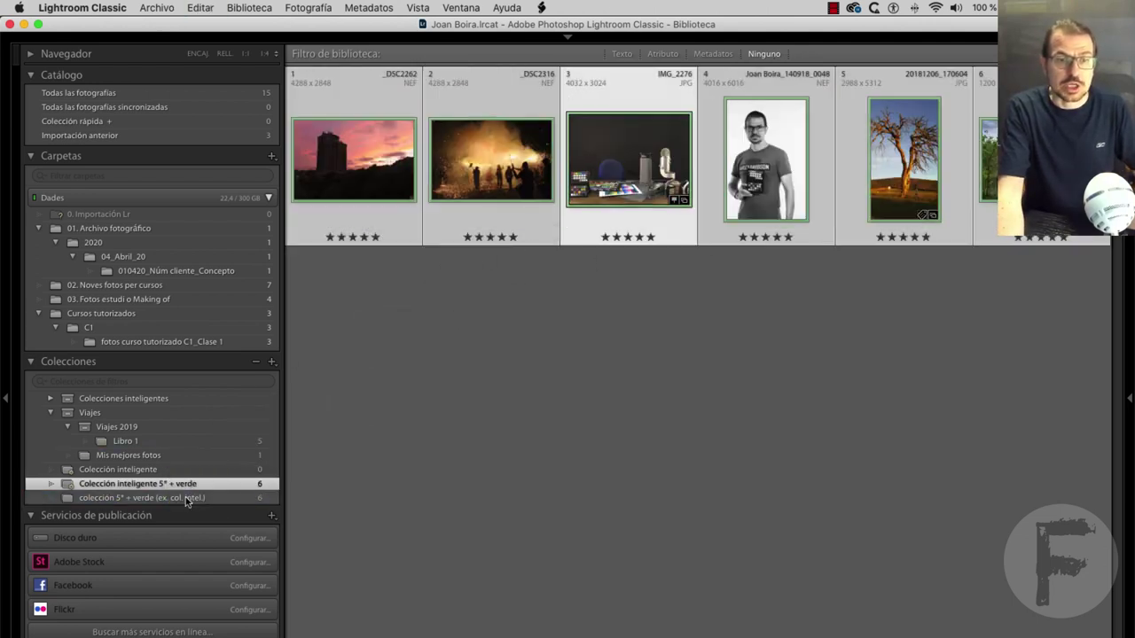
{"action": "left_click", "coordinate": [263, 499]}
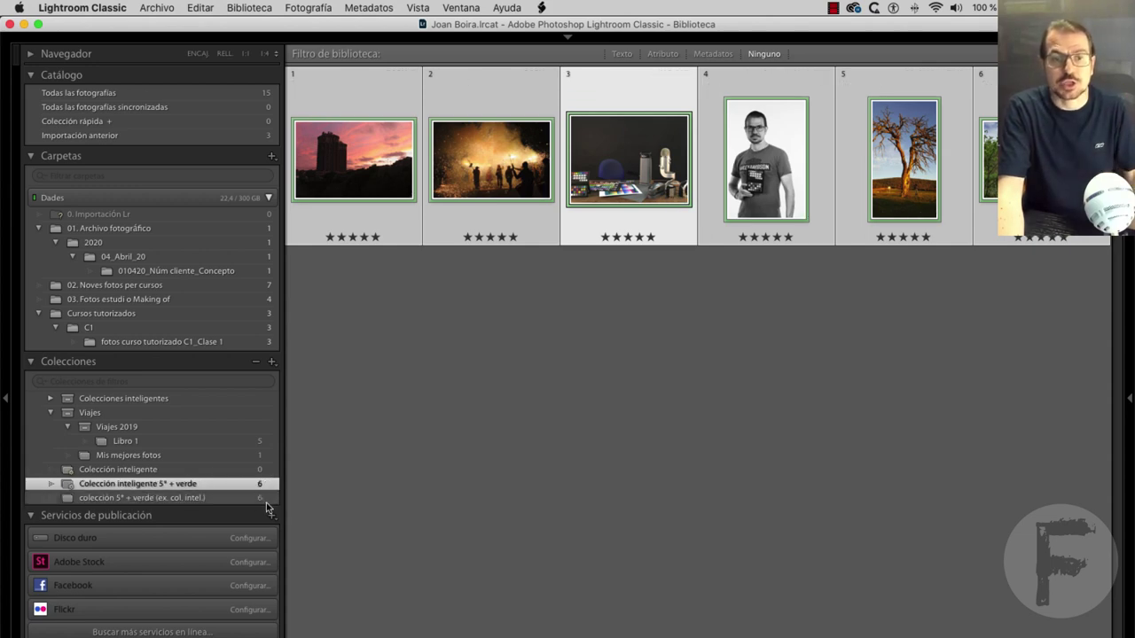
{"action": "left_click", "coordinate": [266, 499]}
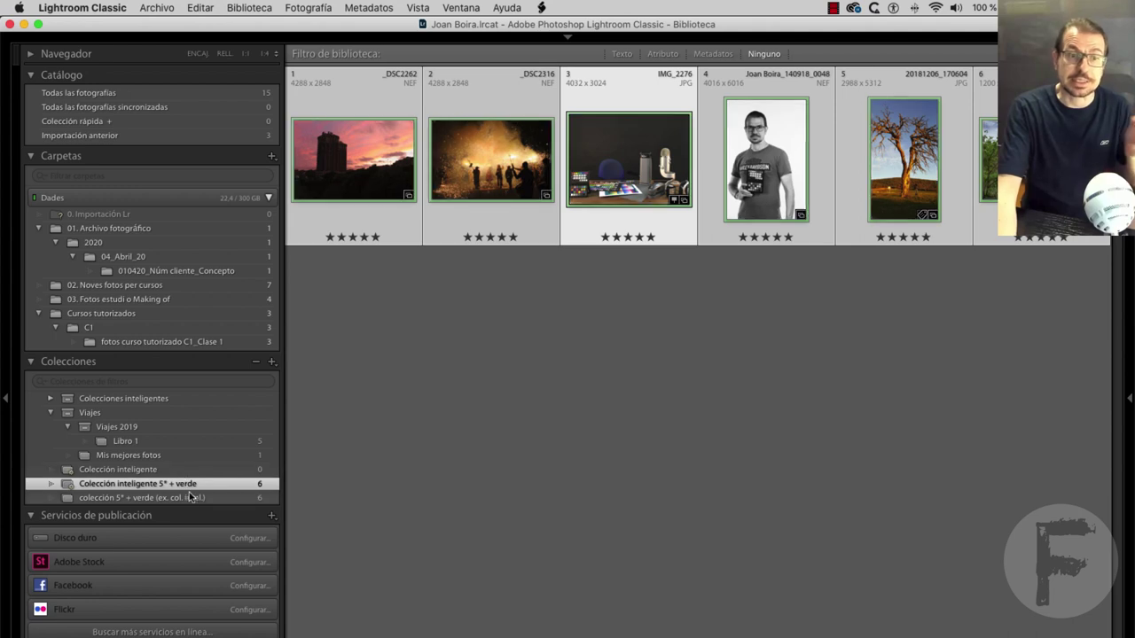
{"action": "left_click", "coordinate": [238, 498]}
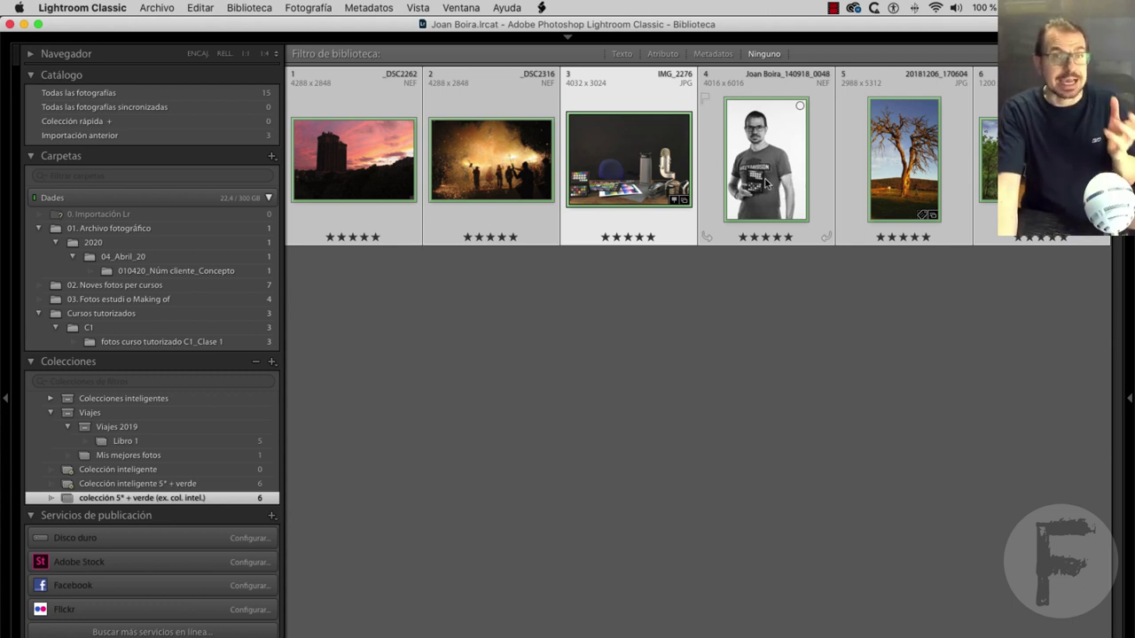
{"action": "mouse_move", "coordinate": [492, 159]}
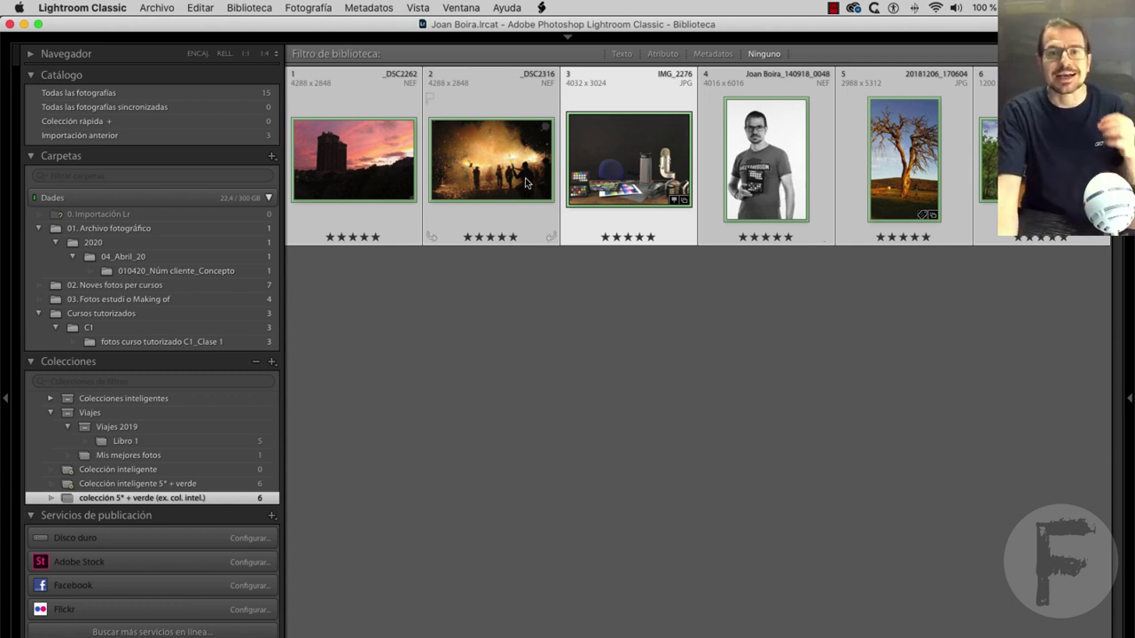
{"action": "left_click", "coordinate": [521, 177]}
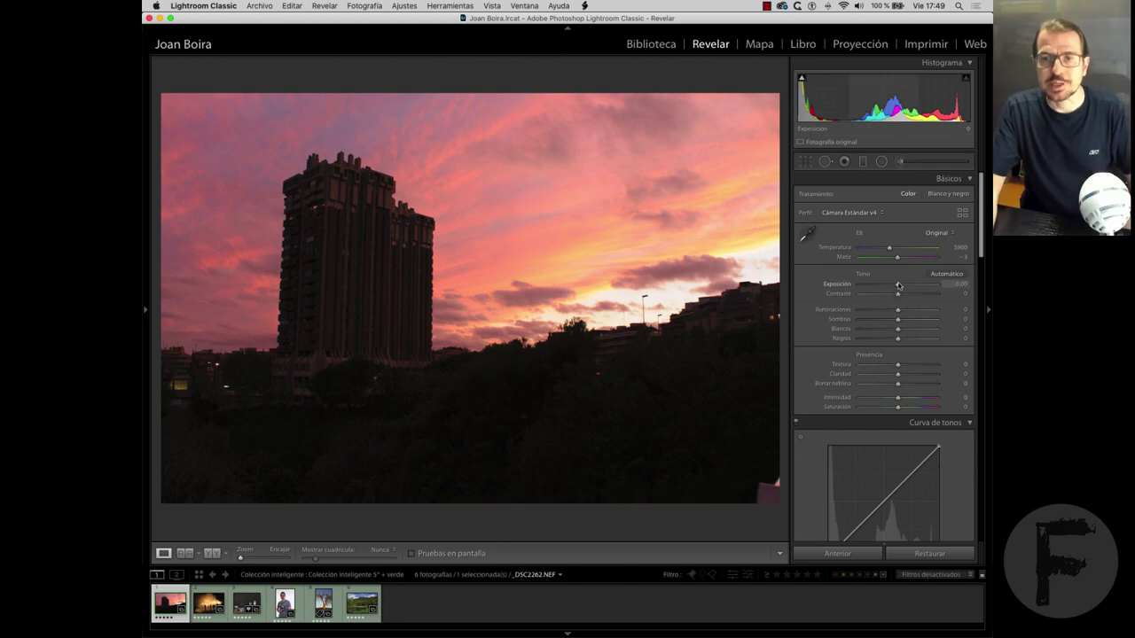
Set the sunset's exposure to -0.80 and contrast to +42, and crop it 1 x 1.
{"action": "left_click_drag", "start_coordinate": [898, 286], "coordinate": [891, 287]}
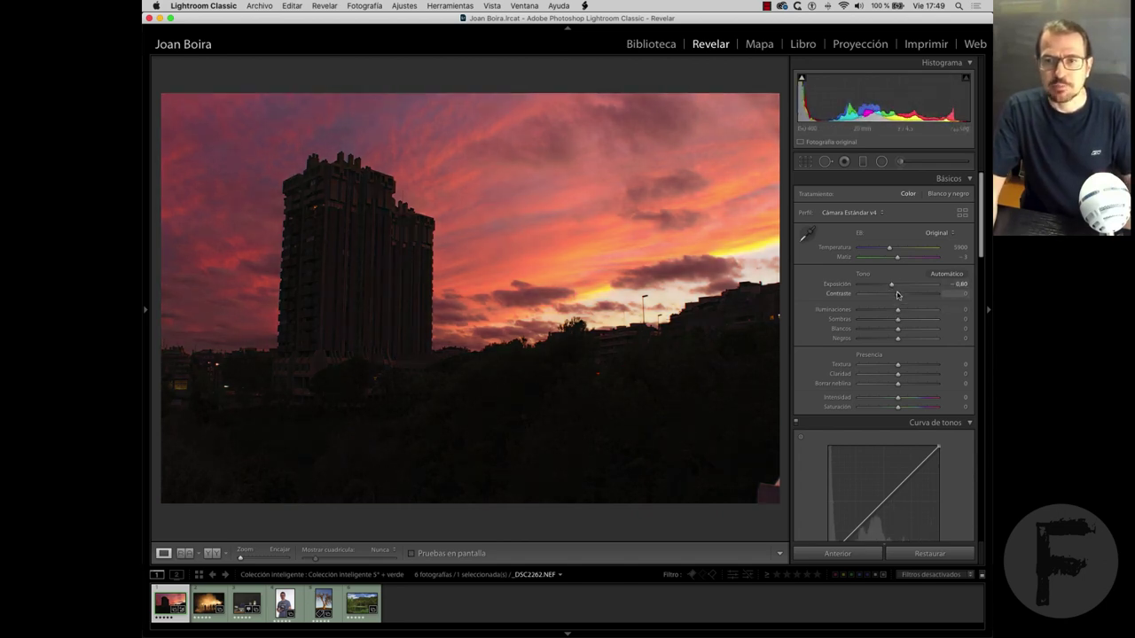
{"action": "left_click_drag", "start_coordinate": [898, 296], "coordinate": [914, 295]}
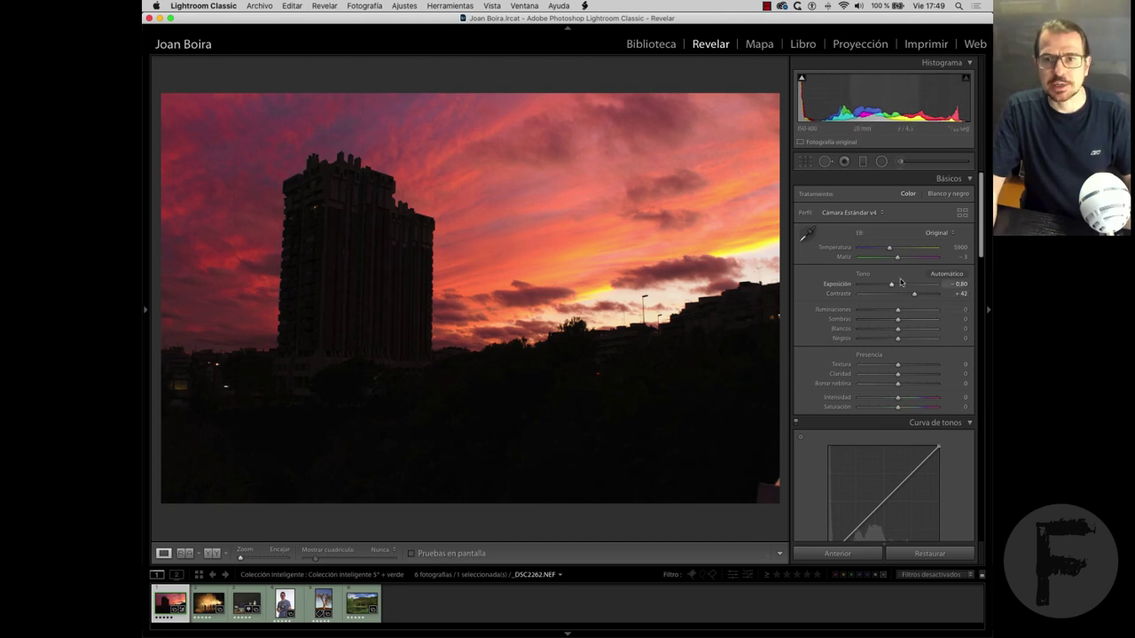
{"action": "key", "text": "r"}
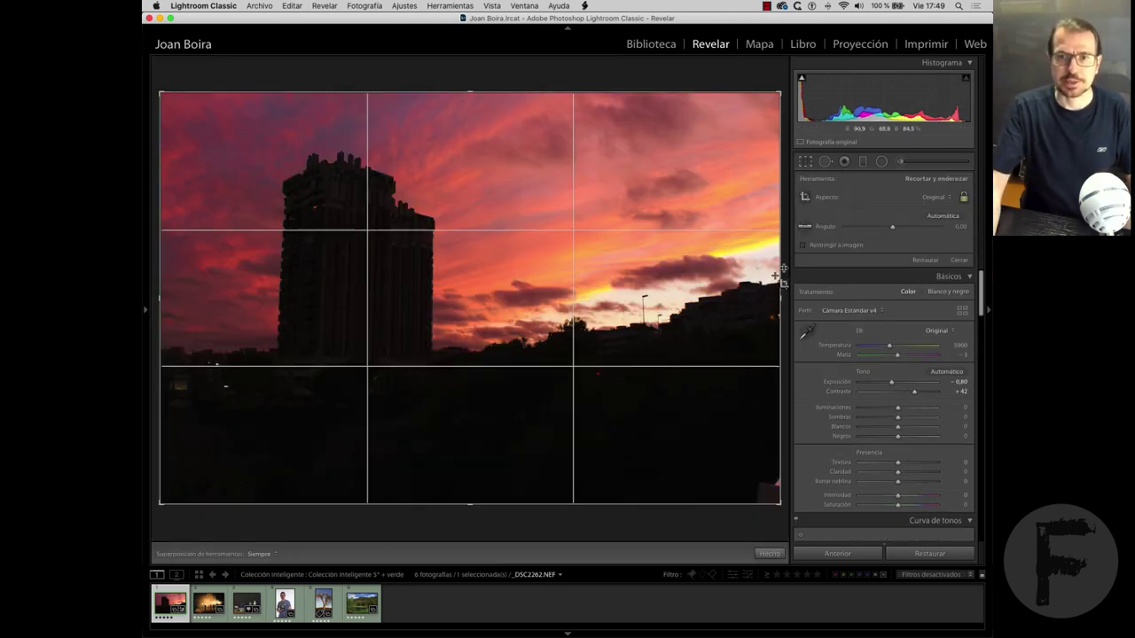
{"action": "left_click", "coordinate": [941, 197]}
{"action": "left_click", "coordinate": [941, 223]}
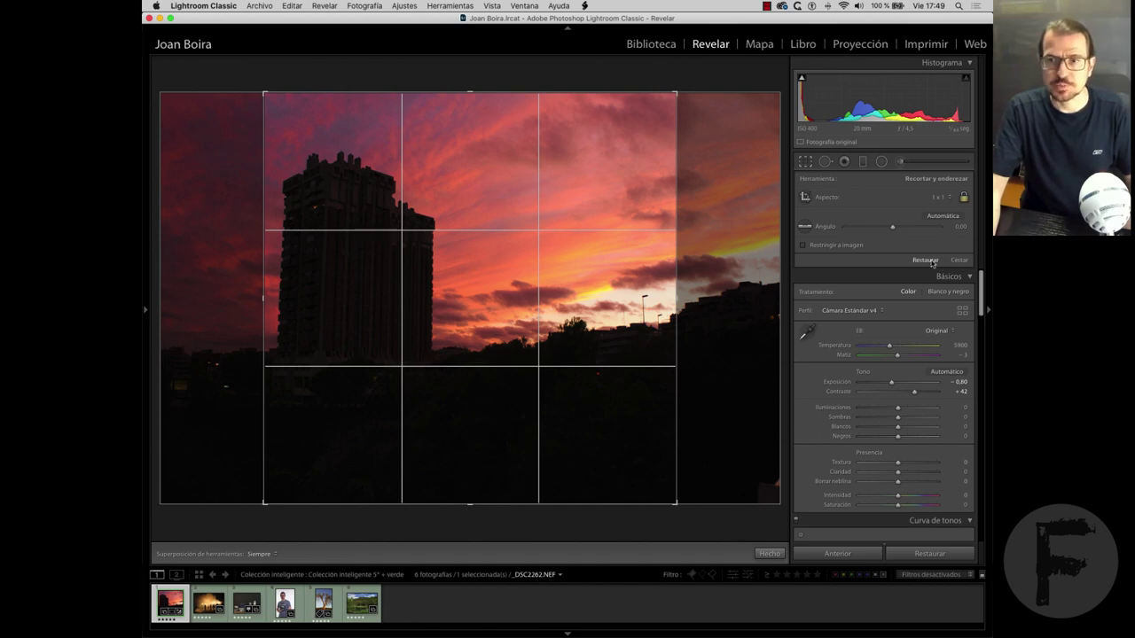
{"action": "left_click", "coordinate": [960, 260]}
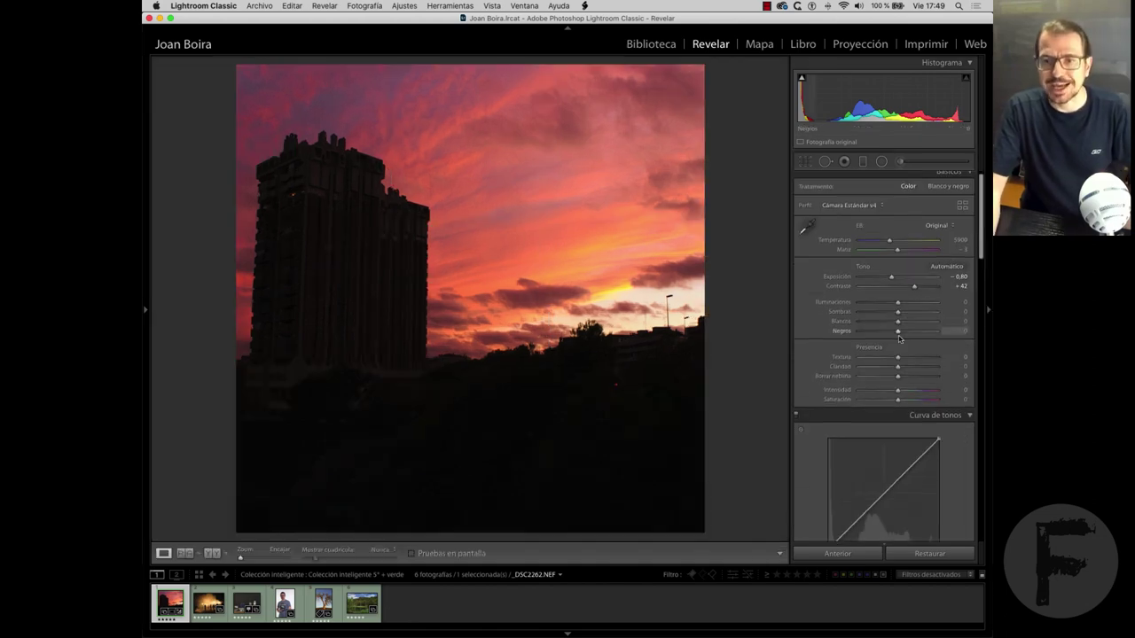
Straighten the sunset's square crop slightly, then move on to the fireworks photo _DSC2318.NEF.
{"action": "scroll", "coordinate": [899, 337], "scroll_direction": "down", "scroll_amount": 3}
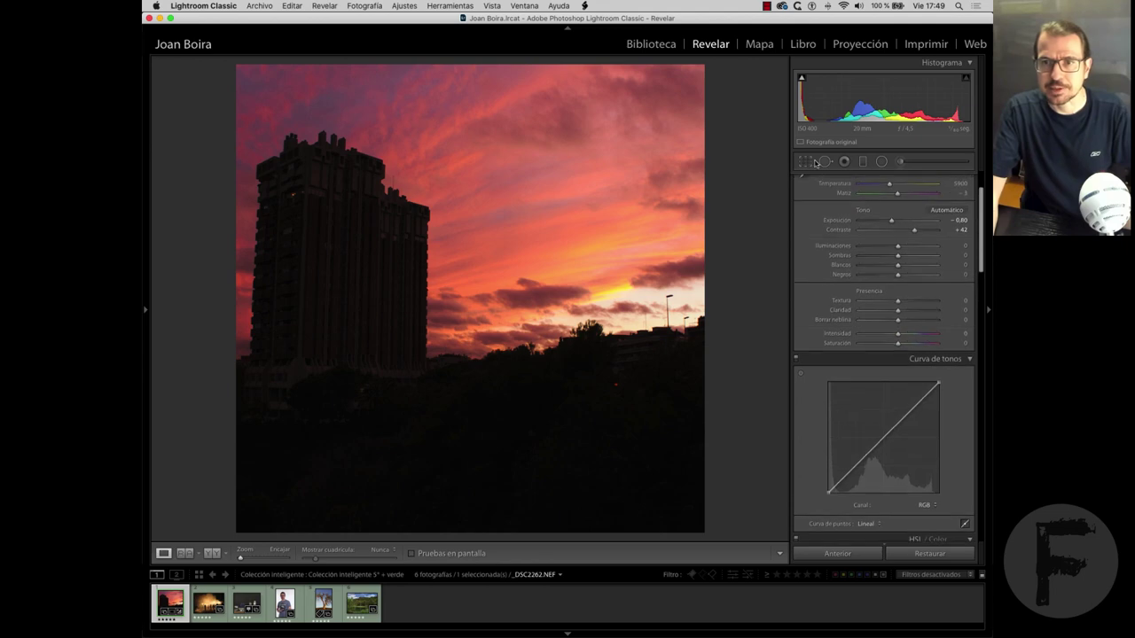
{"action": "left_click", "coordinate": [807, 162]}
{"action": "left_click_drag", "start_coordinate": [896, 227], "coordinate": [888, 228]}
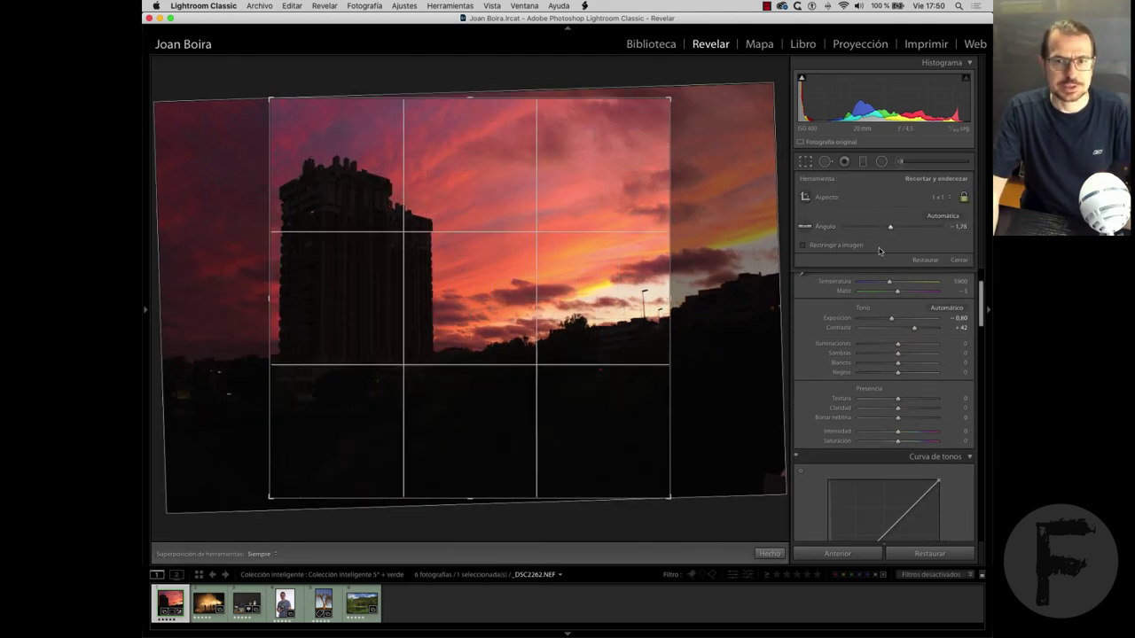
{"action": "key", "text": "Return"}
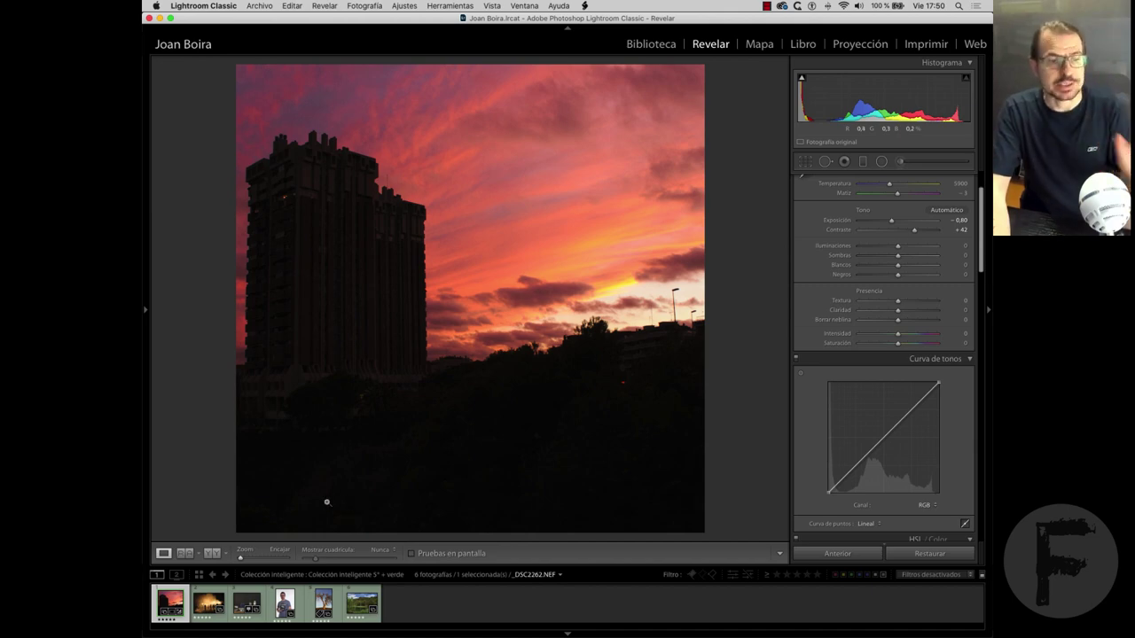
{"action": "left_click", "coordinate": [211, 605]}
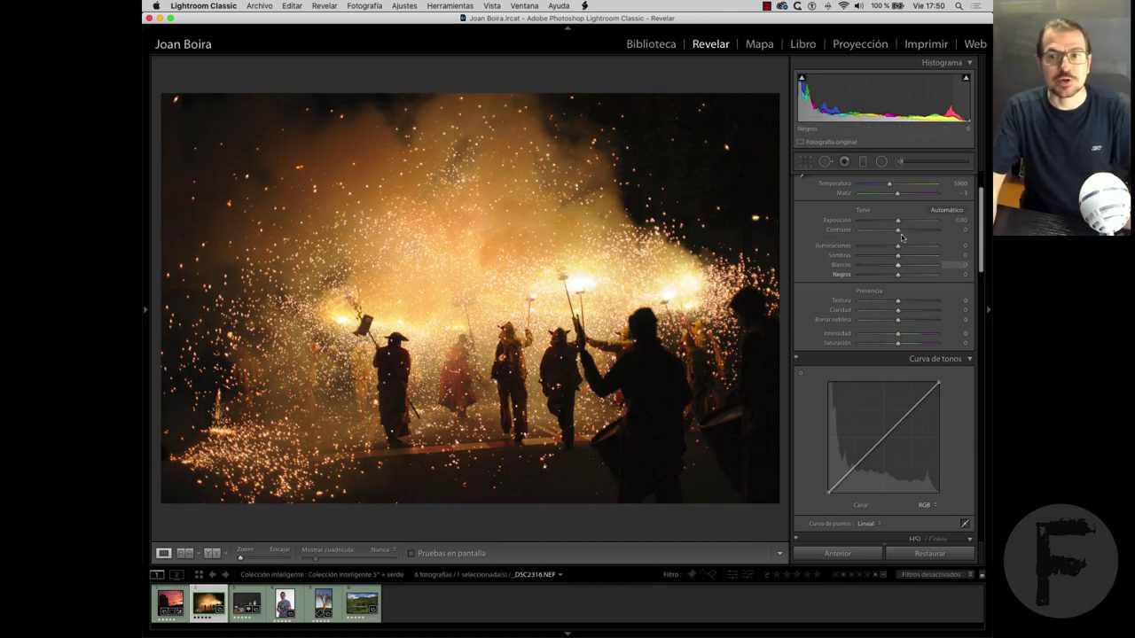
Crop _DSC2318.NEF to a 1 x 1 square, shifting the scene slightly within the frame.
{"action": "key", "text": "r"}
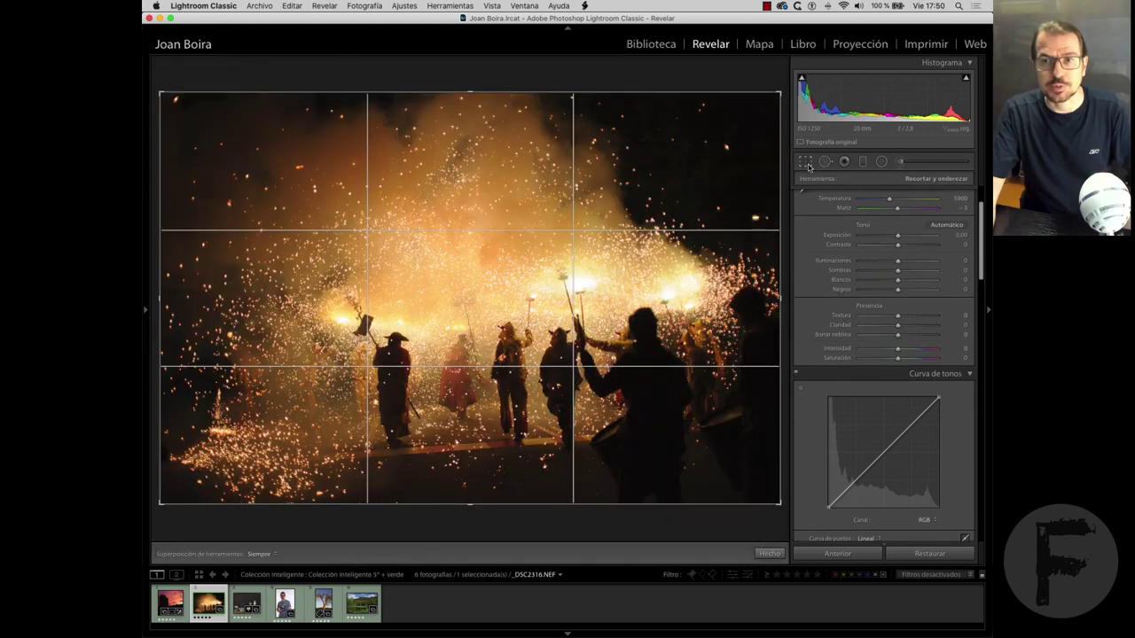
{"action": "left_click", "coordinate": [935, 199]}
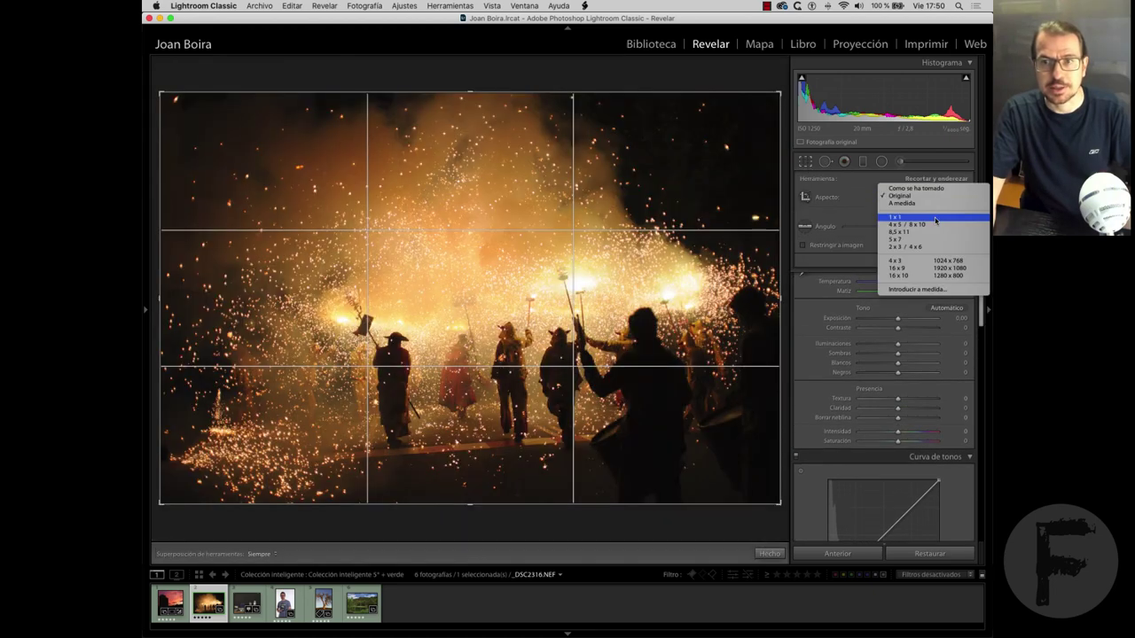
{"action": "left_click", "coordinate": [933, 221]}
{"action": "left_click_drag", "start_coordinate": [736, 289], "coordinate": [706, 288]}
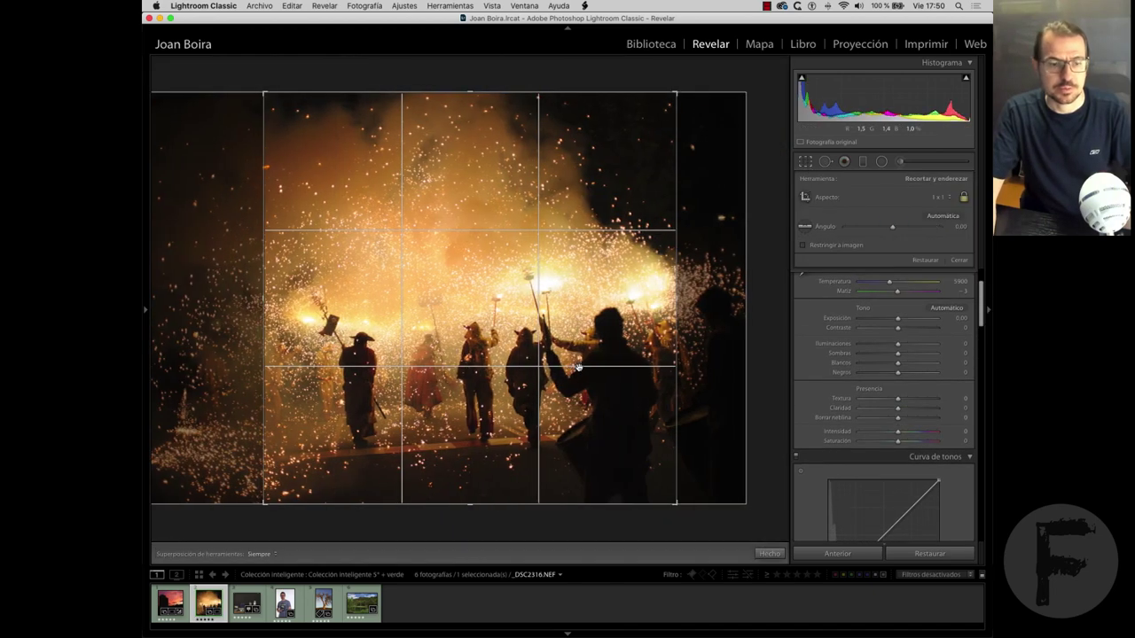
{"action": "key", "text": "Return"}
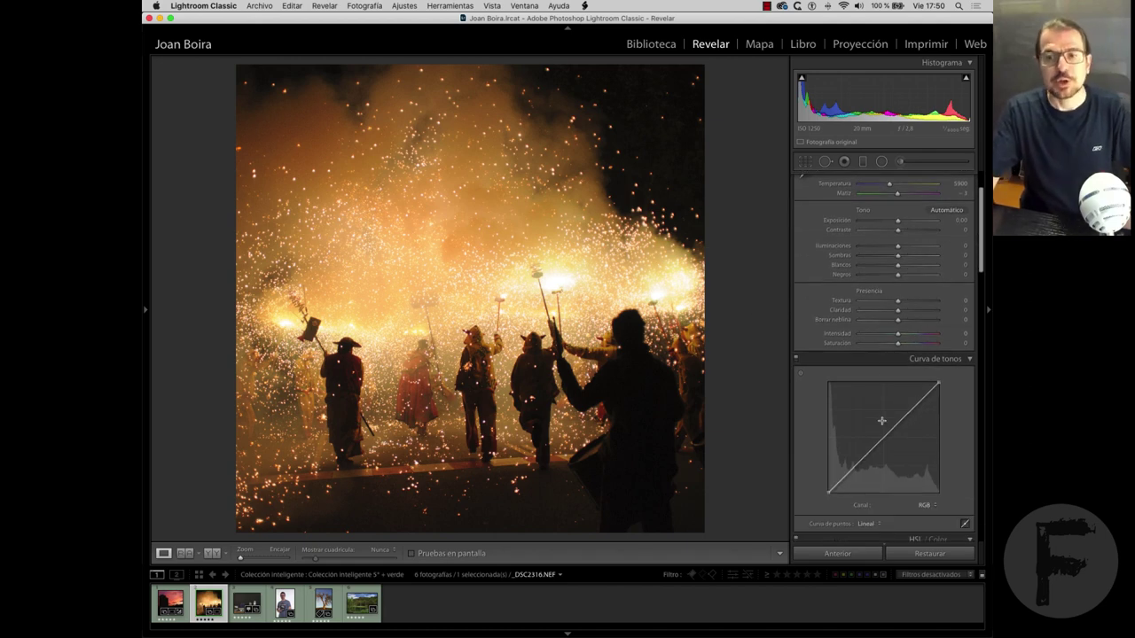
Pull down the RGB and Verde tone curves to turn the fireworks deep red, then advance to the portrait.
{"action": "left_click_drag", "start_coordinate": [884, 438], "coordinate": [891, 458]}
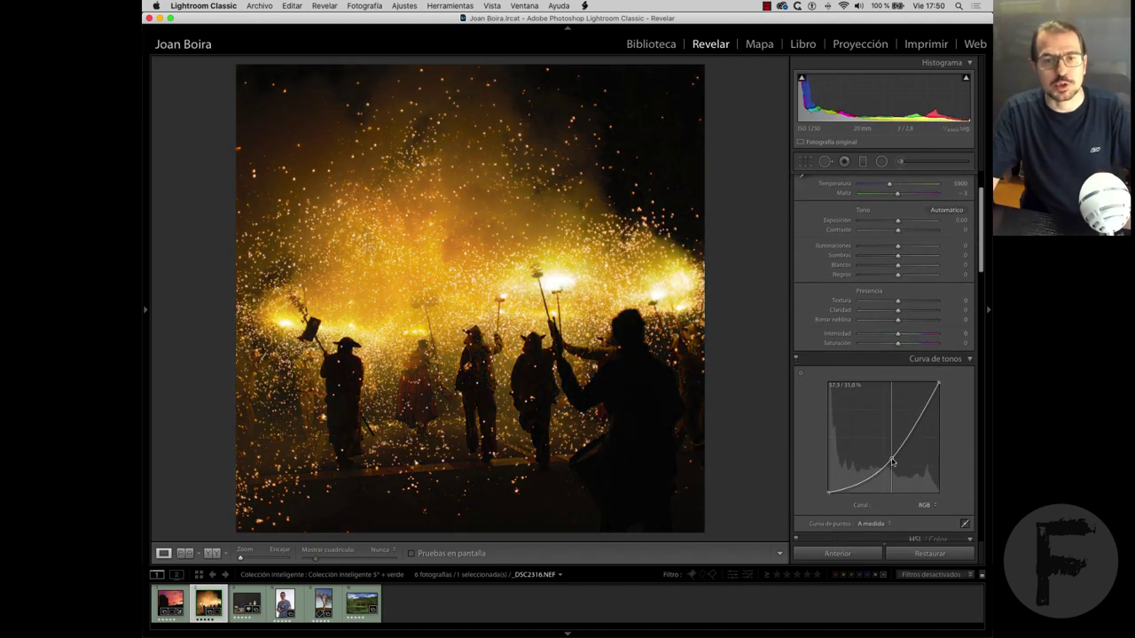
{"action": "left_click", "coordinate": [934, 509]}
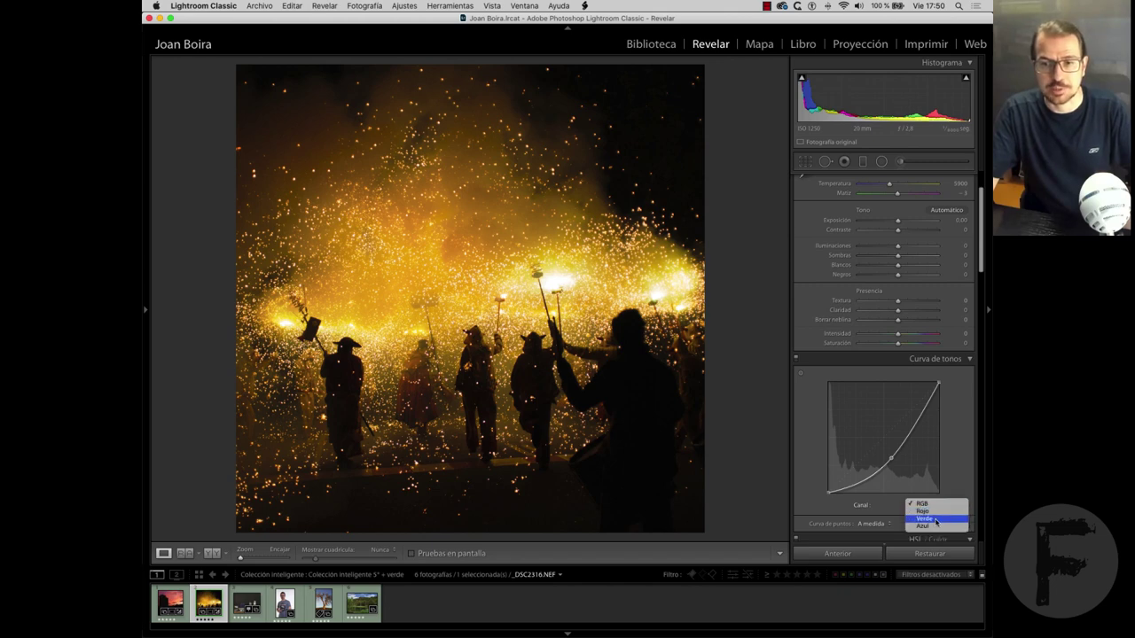
{"action": "left_click", "coordinate": [933, 522]}
{"action": "left_click_drag", "start_coordinate": [874, 449], "coordinate": [881, 461]}
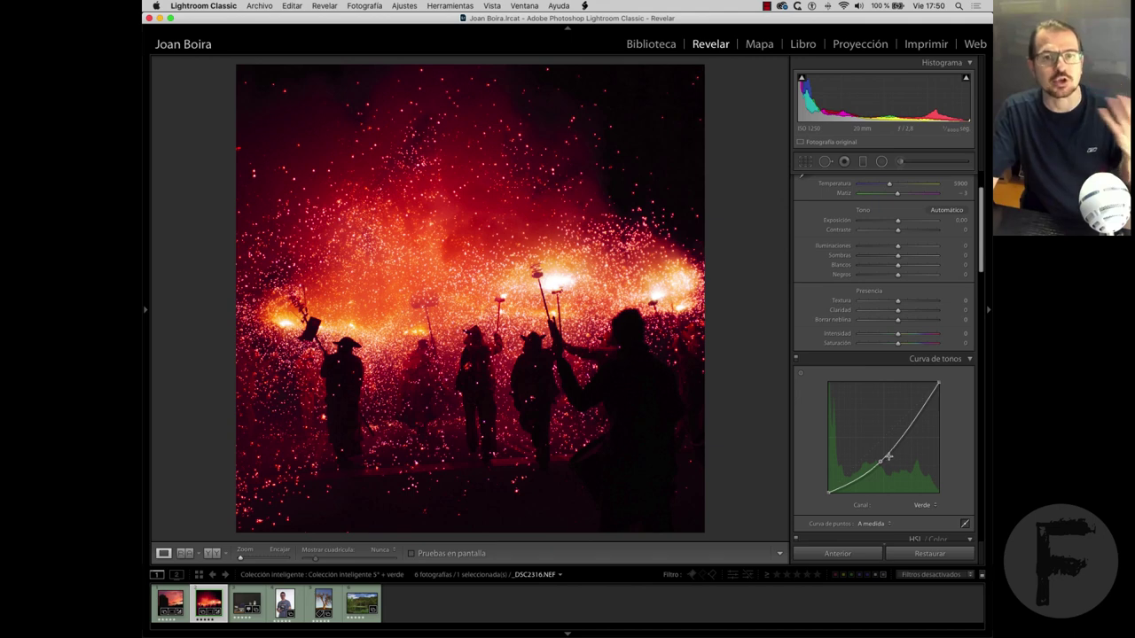
{"action": "key", "text": "Right"}
{"action": "key", "text": "Right"}
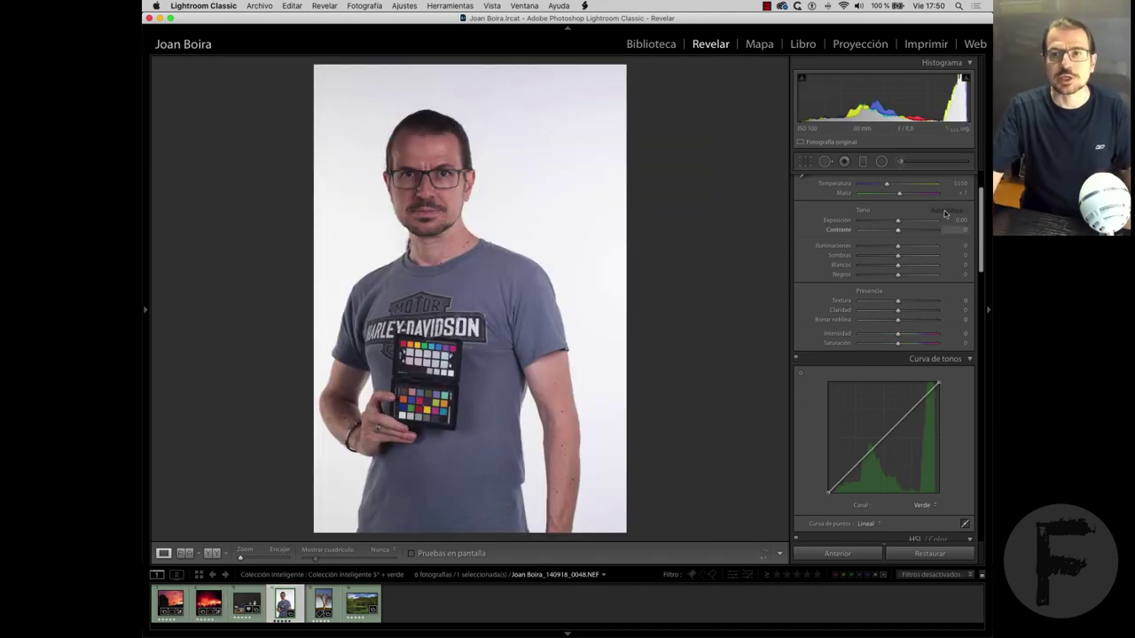
Set the portrait's Post-Crop Vignetting Amount in the Effects panel to -62.
{"action": "scroll", "coordinate": [951, 251], "scroll_direction": "up", "scroll_amount": 3}
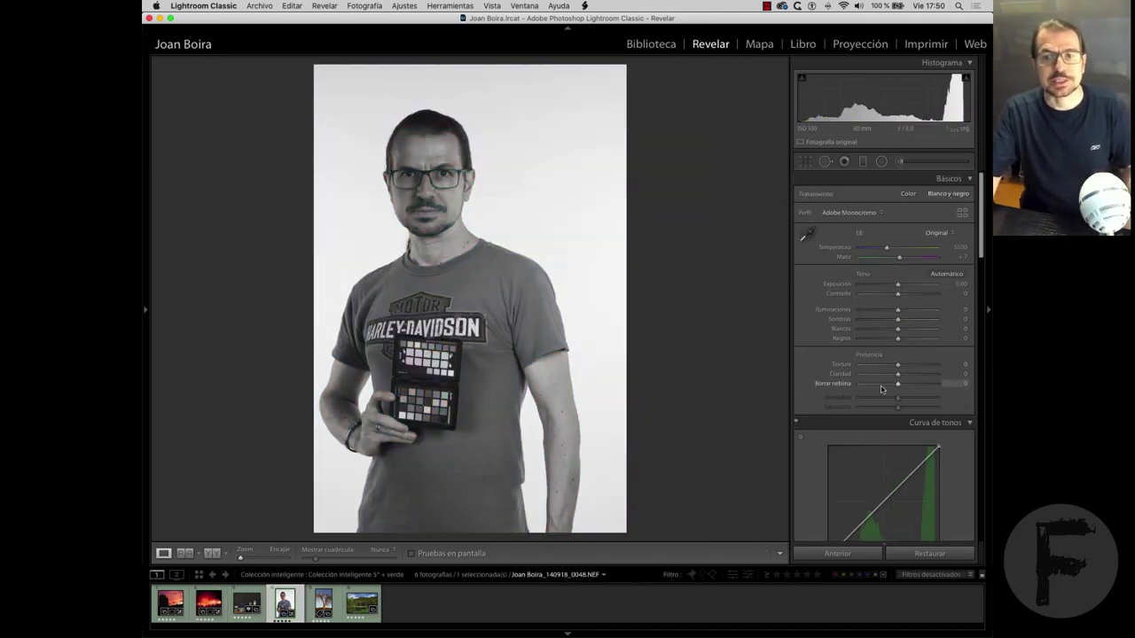
{"action": "scroll", "coordinate": [928, 420], "scroll_direction": "down", "scroll_amount": 2}
{"action": "scroll", "coordinate": [928, 420], "scroll_direction": "down", "scroll_amount": 4}
{"action": "scroll", "coordinate": [917, 331], "scroll_direction": "up", "scroll_amount": 3}
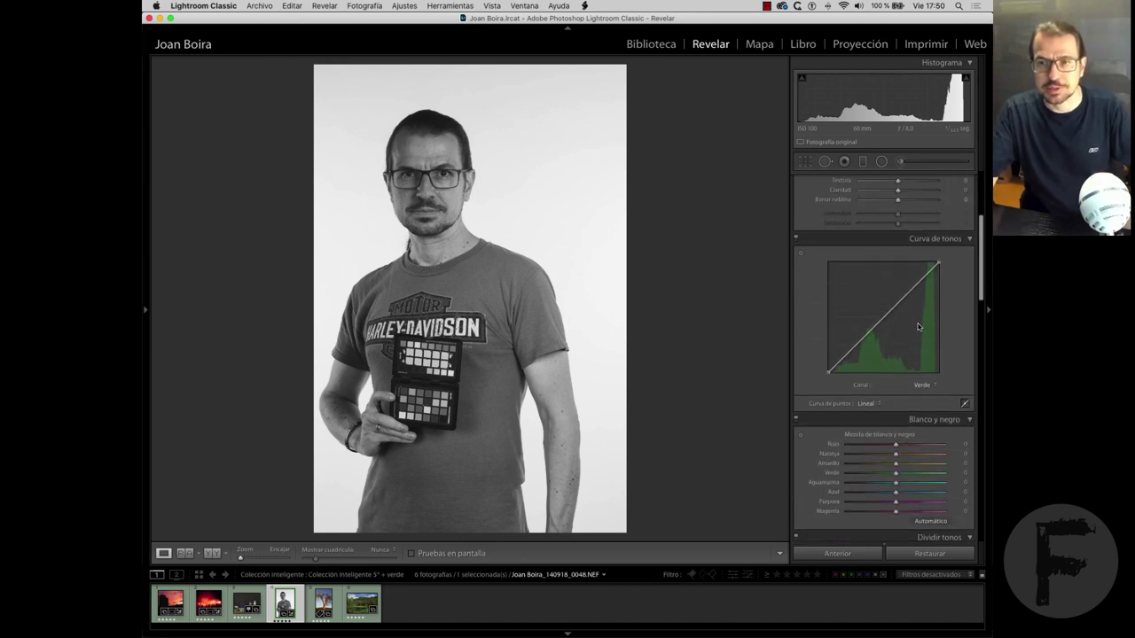
{"action": "scroll", "coordinate": [912, 317], "scroll_direction": "down", "scroll_amount": 5}
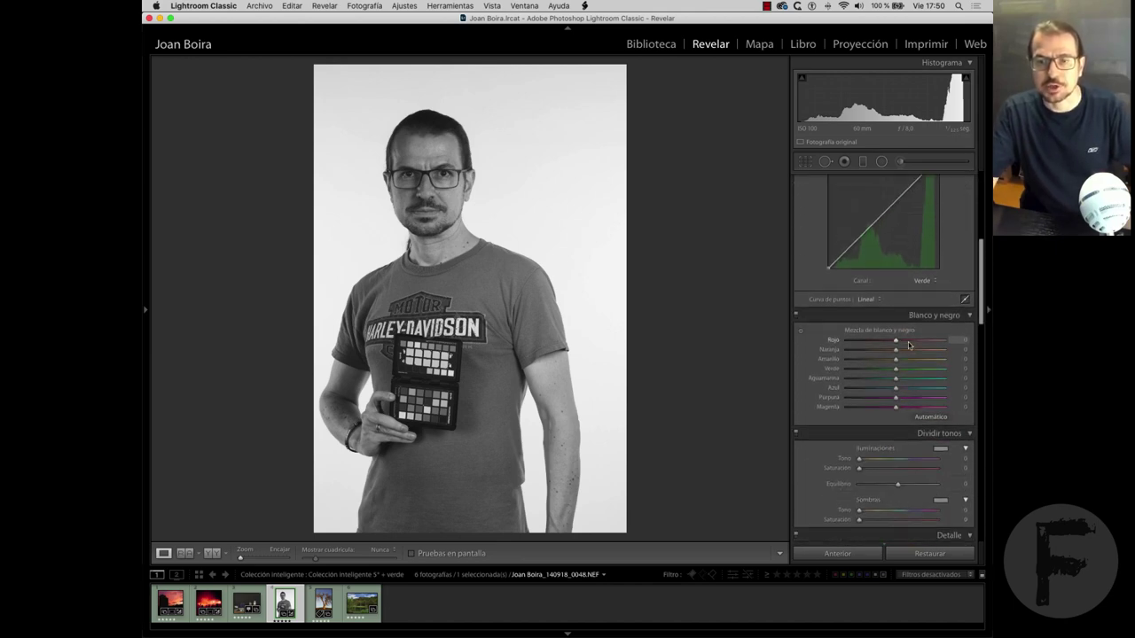
{"action": "scroll", "coordinate": [911, 328], "scroll_direction": "down", "scroll_amount": 5}
{"action": "scroll", "coordinate": [909, 342], "scroll_direction": "down", "scroll_amount": 5}
{"action": "scroll", "coordinate": [907, 353], "scroll_direction": "down", "scroll_amount": 3}
{"action": "scroll", "coordinate": [904, 346], "scroll_direction": "down", "scroll_amount": 5}
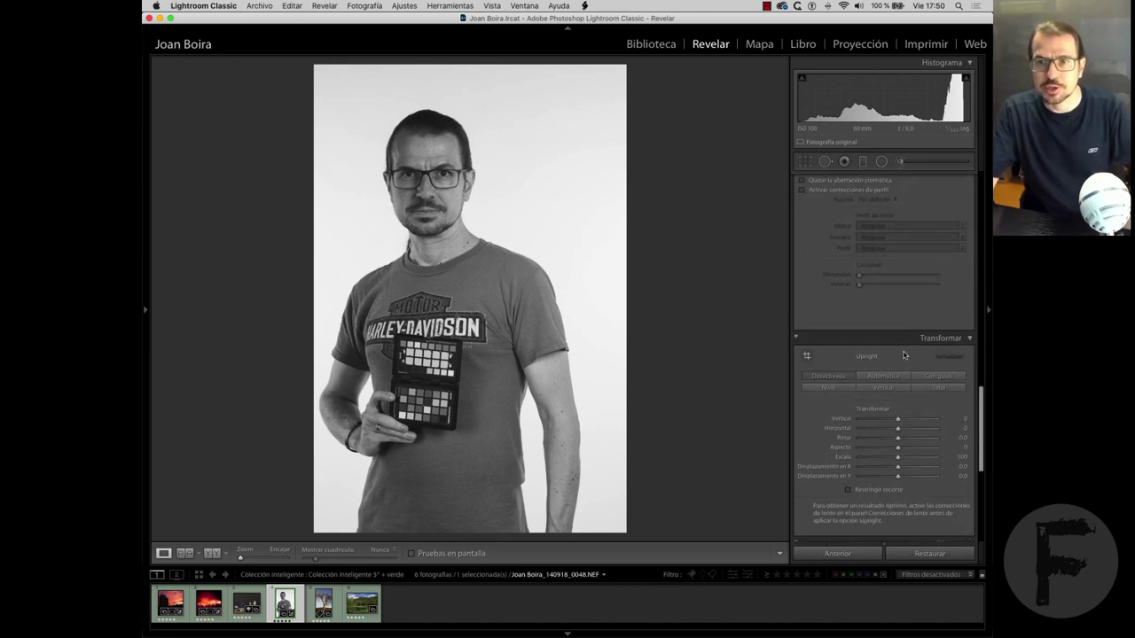
{"action": "scroll", "coordinate": [896, 319], "scroll_direction": "down", "scroll_amount": 5}
{"action": "left_click_drag", "start_coordinate": [898, 294], "coordinate": [874, 295]}
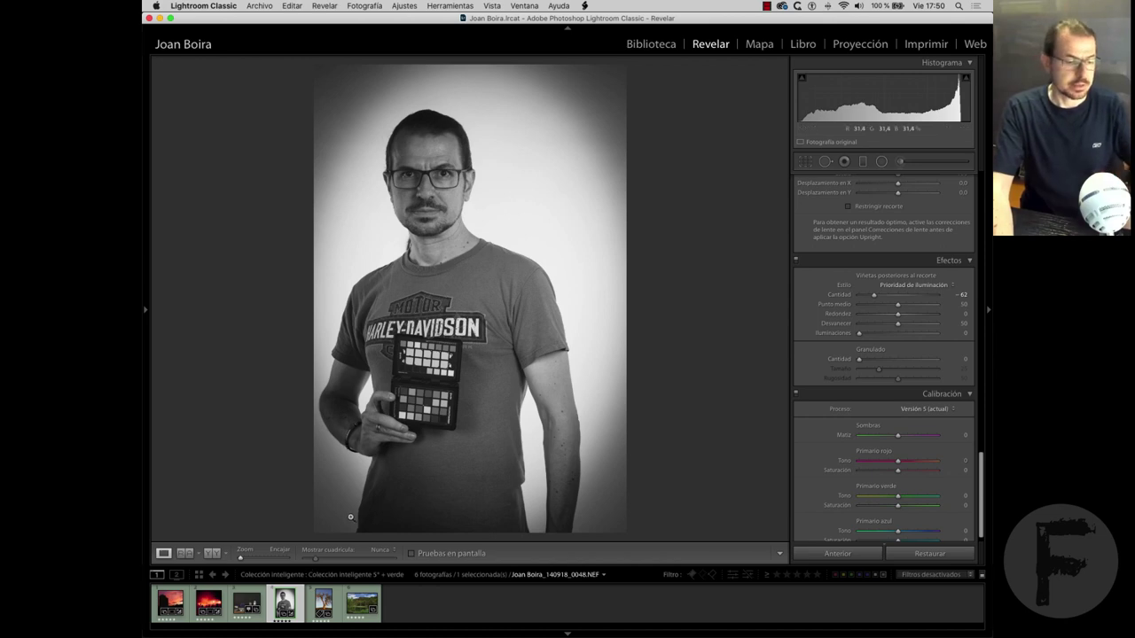
Cycle the info overlay, then add a radial mask brightening the face, with blacks at -5.
{"action": "key", "text": "i"}
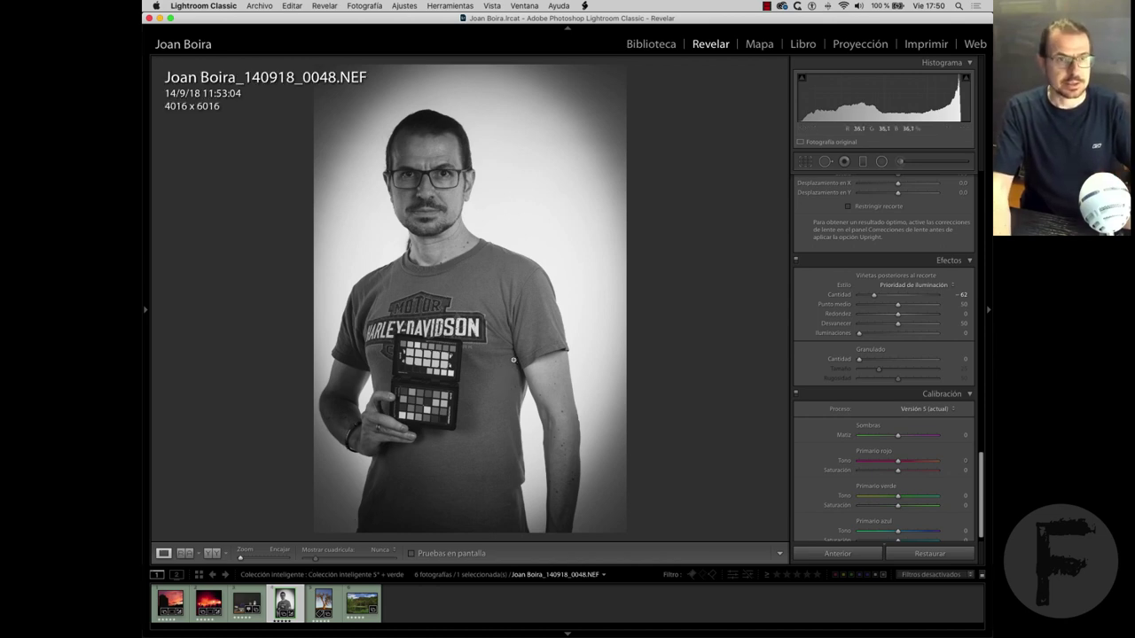
{"action": "key", "text": "i"}
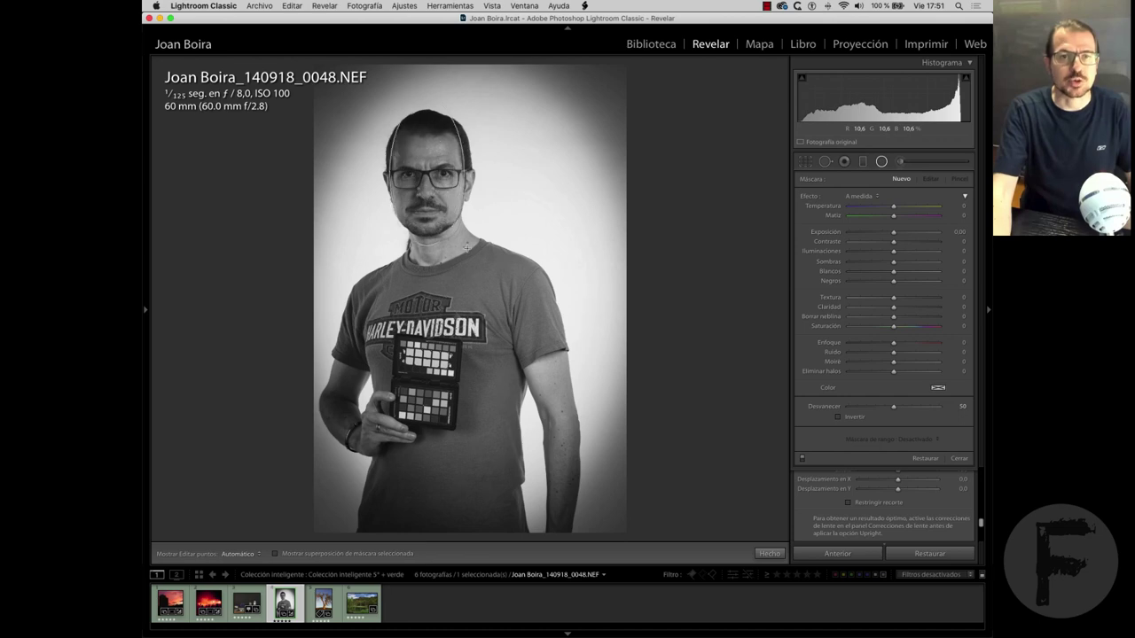
{"action": "left_click_drag", "start_coordinate": [445, 206], "coordinate": [470, 242]}
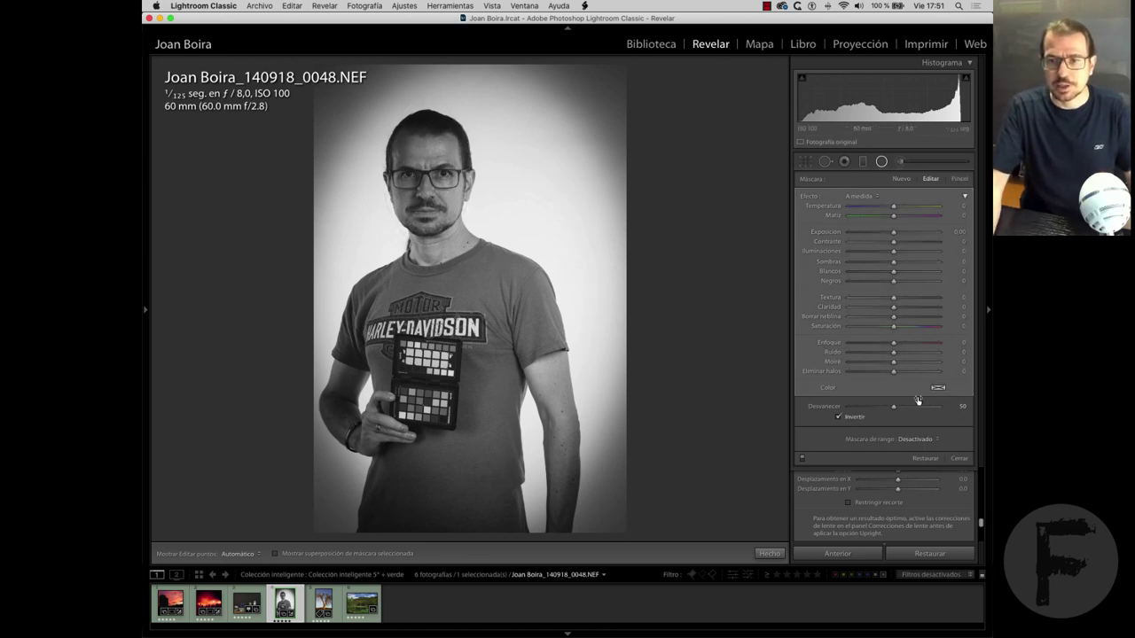
{"action": "left_click_drag", "start_coordinate": [893, 232], "coordinate": [902, 233]}
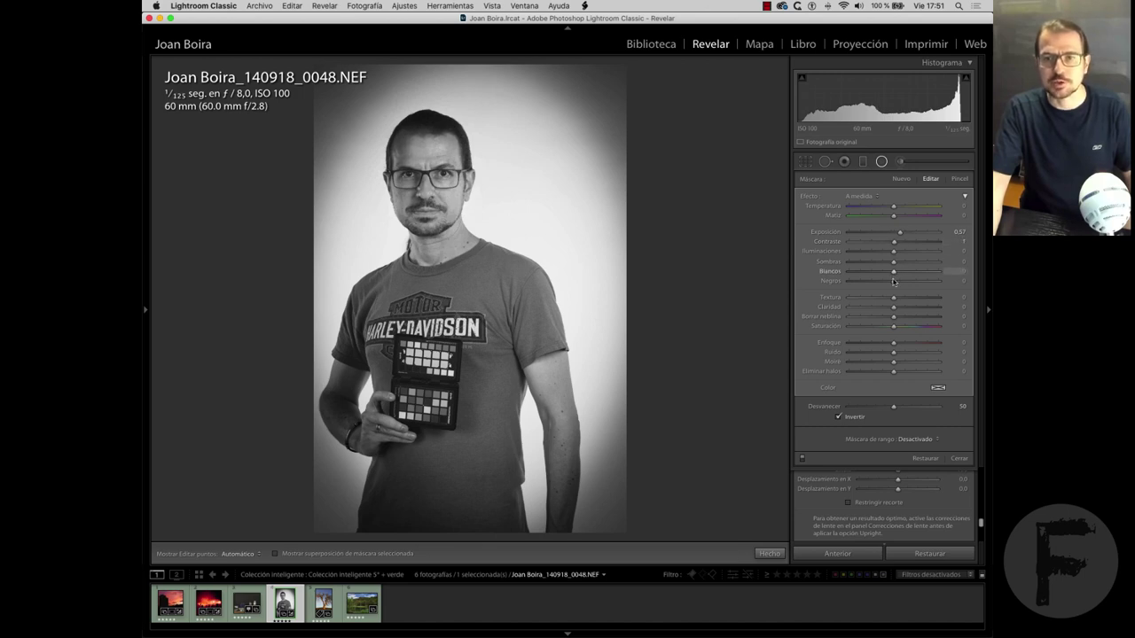
{"action": "left_click_drag", "start_coordinate": [894, 282], "coordinate": [890, 282]}
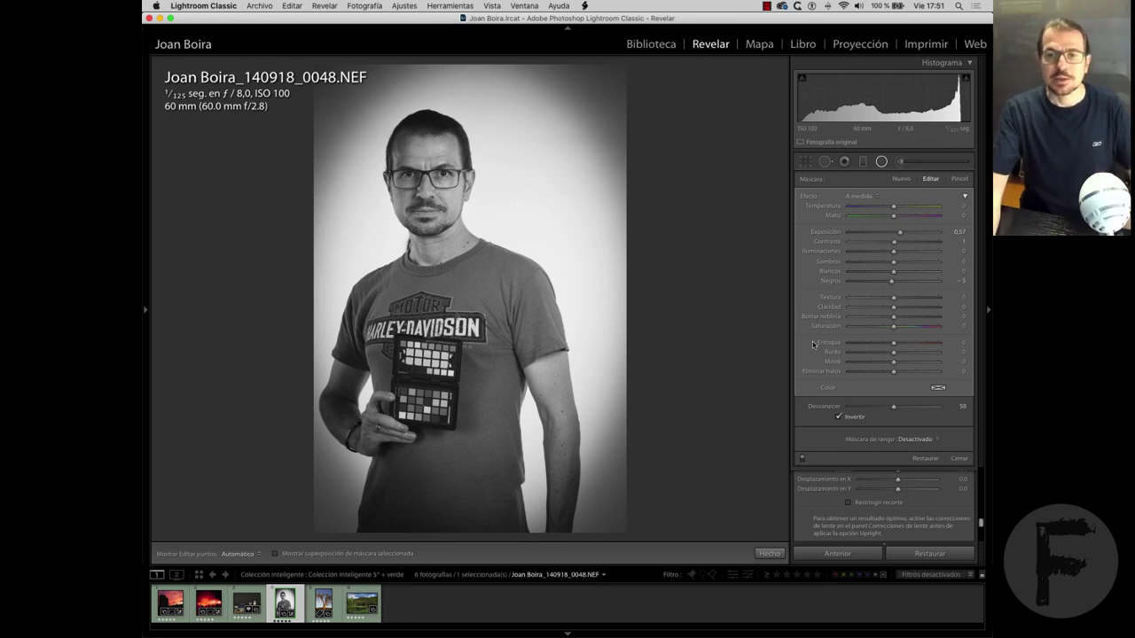
Toggle the face mask on and off to compare, then return to the Biblioteca grid.
{"action": "left_click", "coordinate": [801, 459]}
{"action": "left_click", "coordinate": [802, 458]}
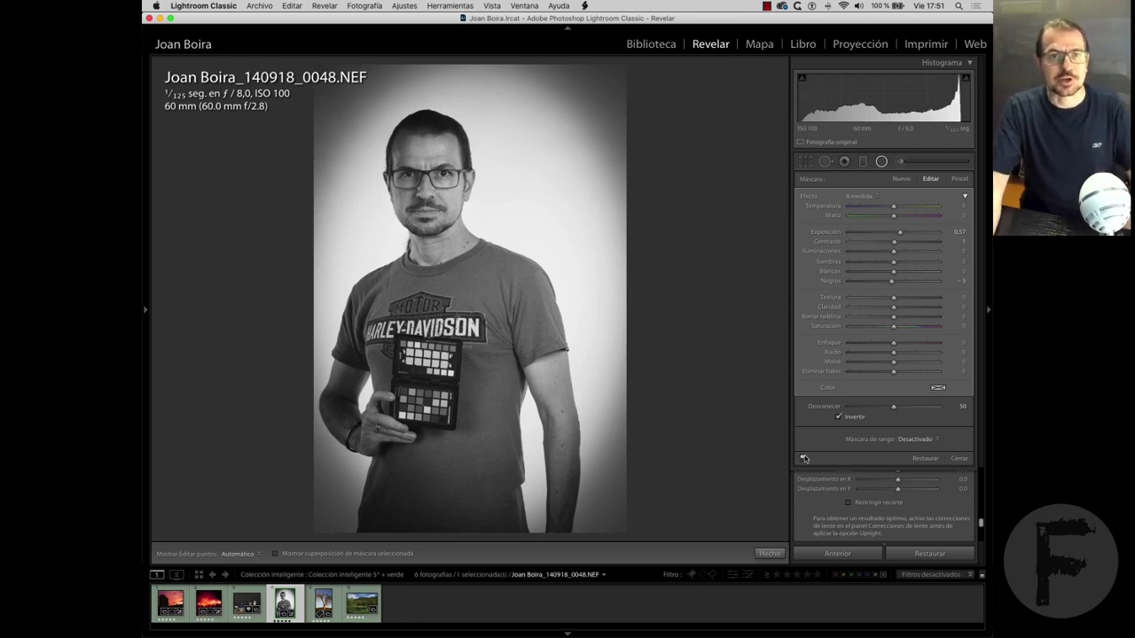
{"action": "left_click", "coordinate": [804, 458]}
{"action": "left_click", "coordinate": [804, 459]}
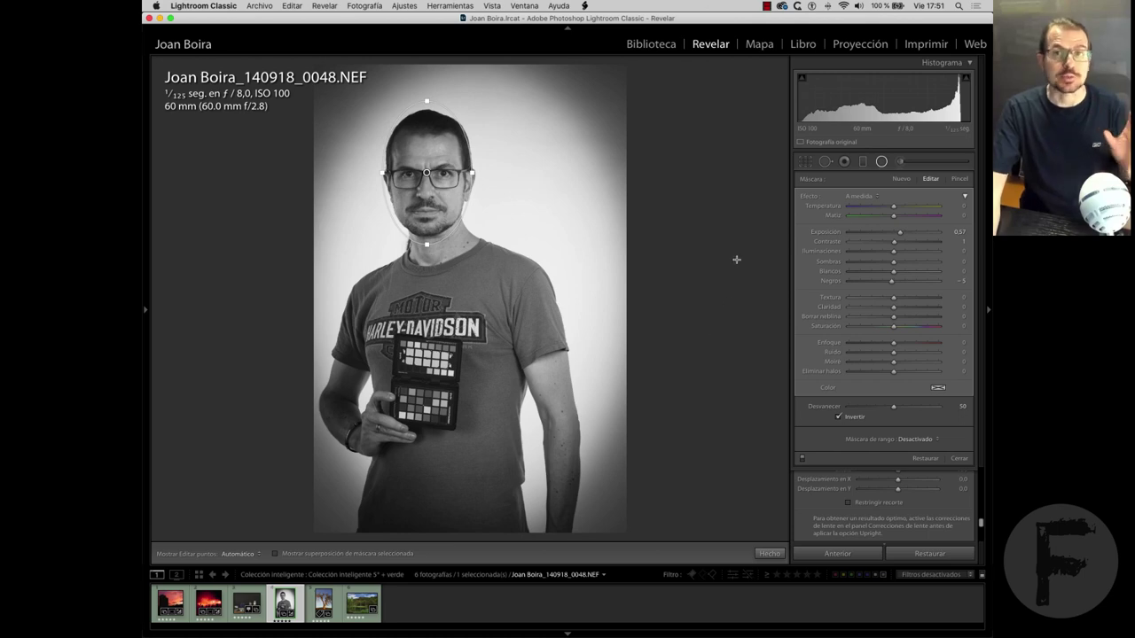
{"action": "left_click", "coordinate": [650, 44]}
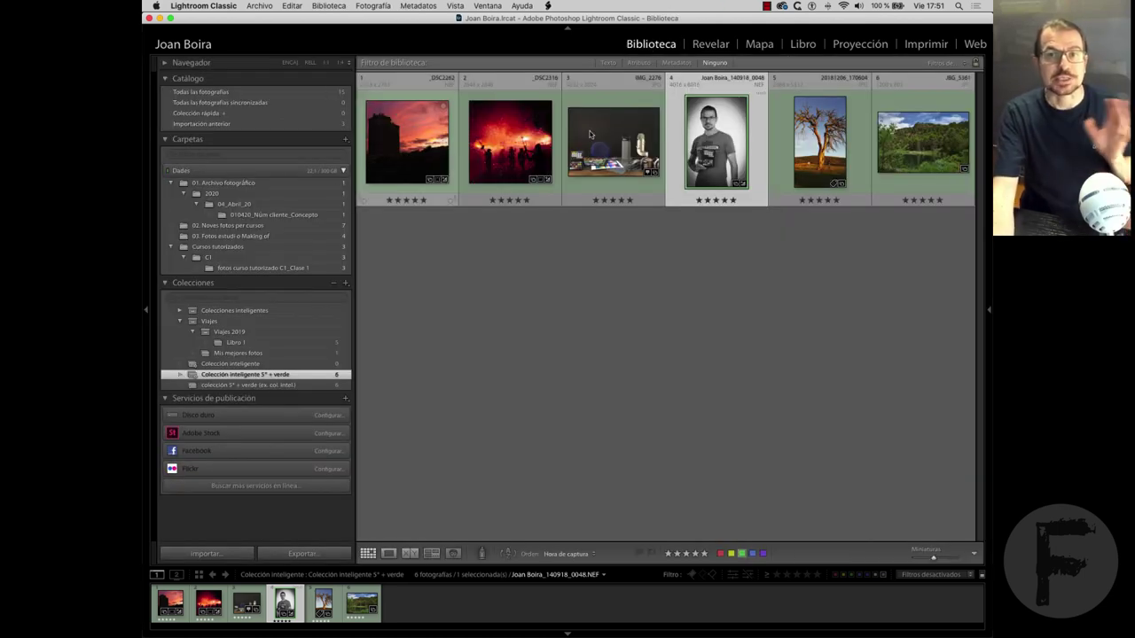
Show all 15 catalog photos in the Lightroom library grid via Todas las fotografías.
{"action": "left_click", "coordinate": [266, 93]}
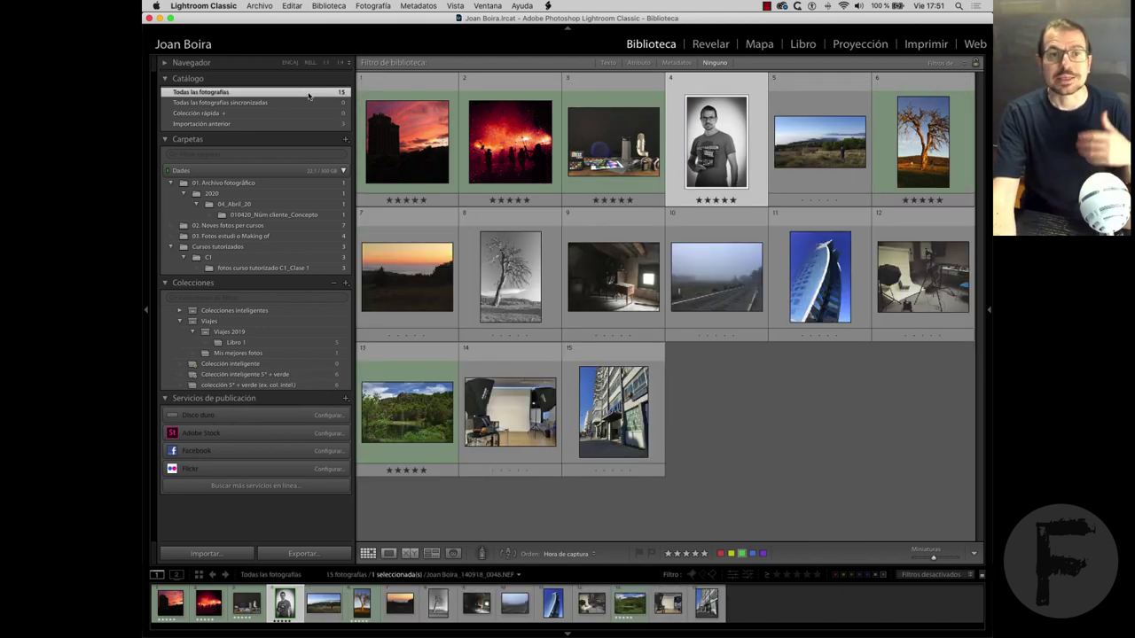
{"action": "mouse_move", "coordinate": [509, 274]}
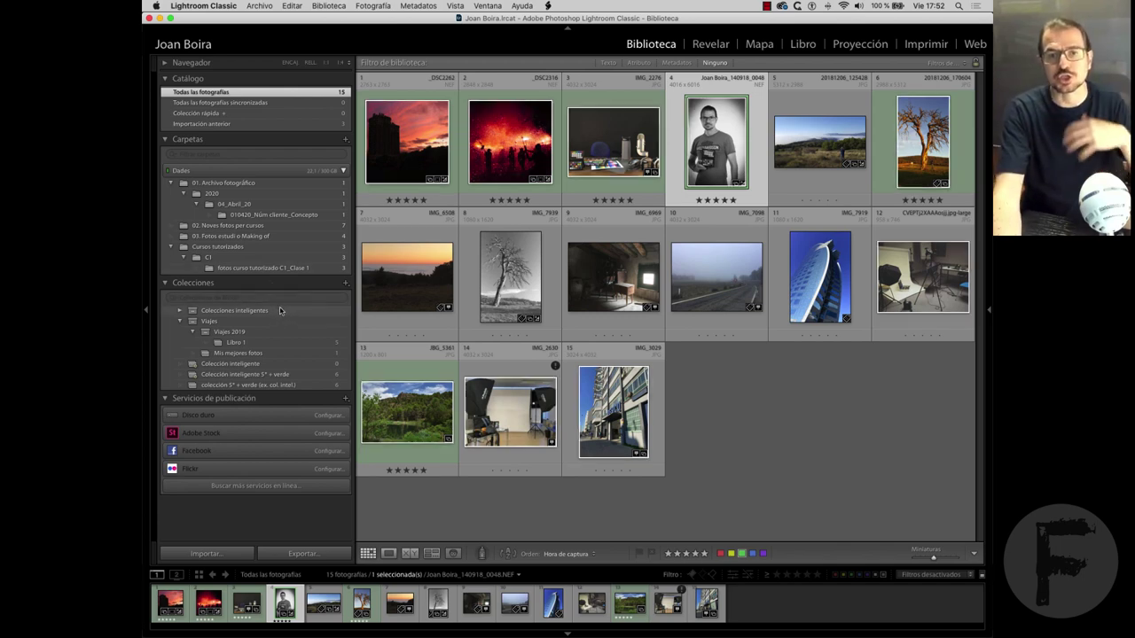
Quit Lightroom Classic, confirming the exit and skipping the catalog backup.
{"action": "left_click", "coordinate": [229, 7]}
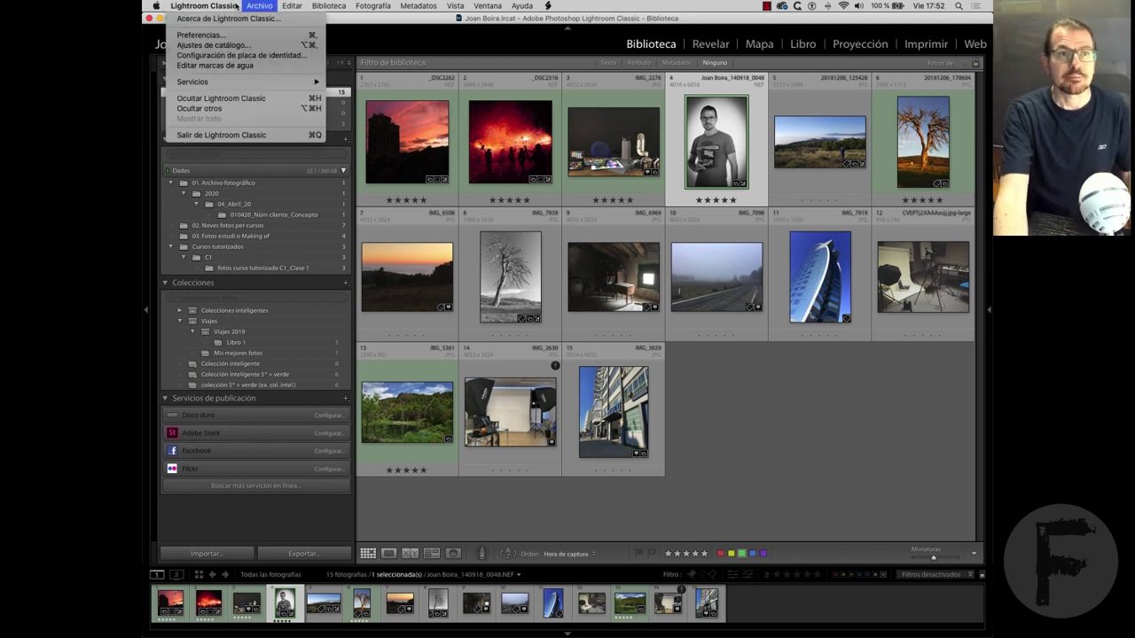
{"action": "left_click", "coordinate": [239, 135]}
{"action": "left_click", "coordinate": [674, 210]}
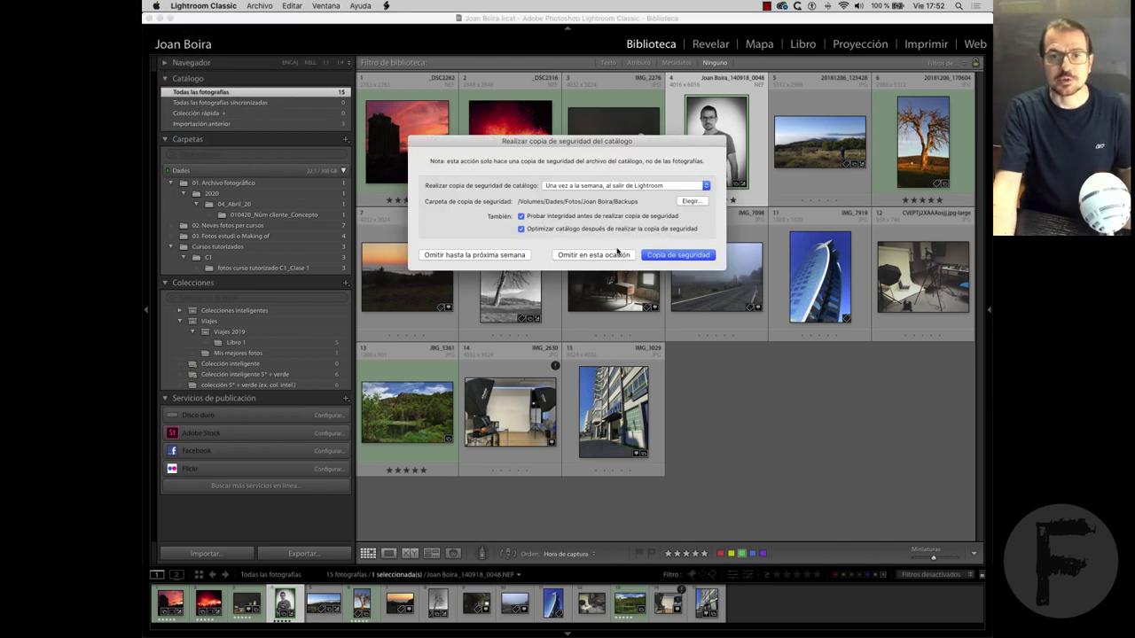
{"action": "left_click", "coordinate": [608, 259]}
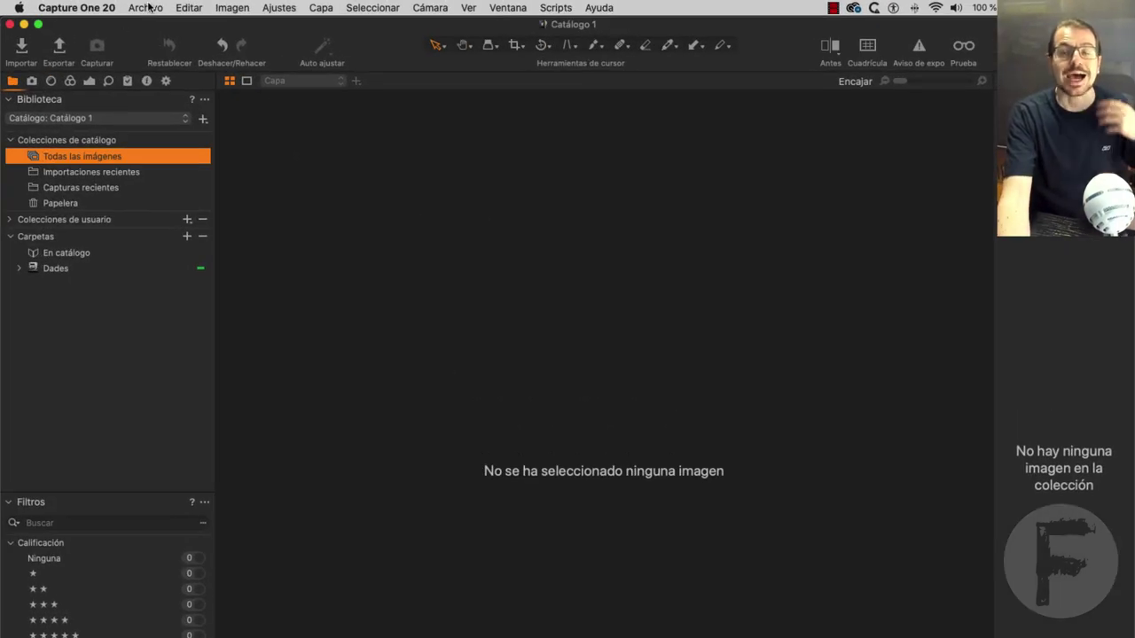
Open the Lightroom importer from Archivo > Importar catálogo > Catálogo de Lightroom.
{"action": "left_click", "coordinate": [153, 7]}
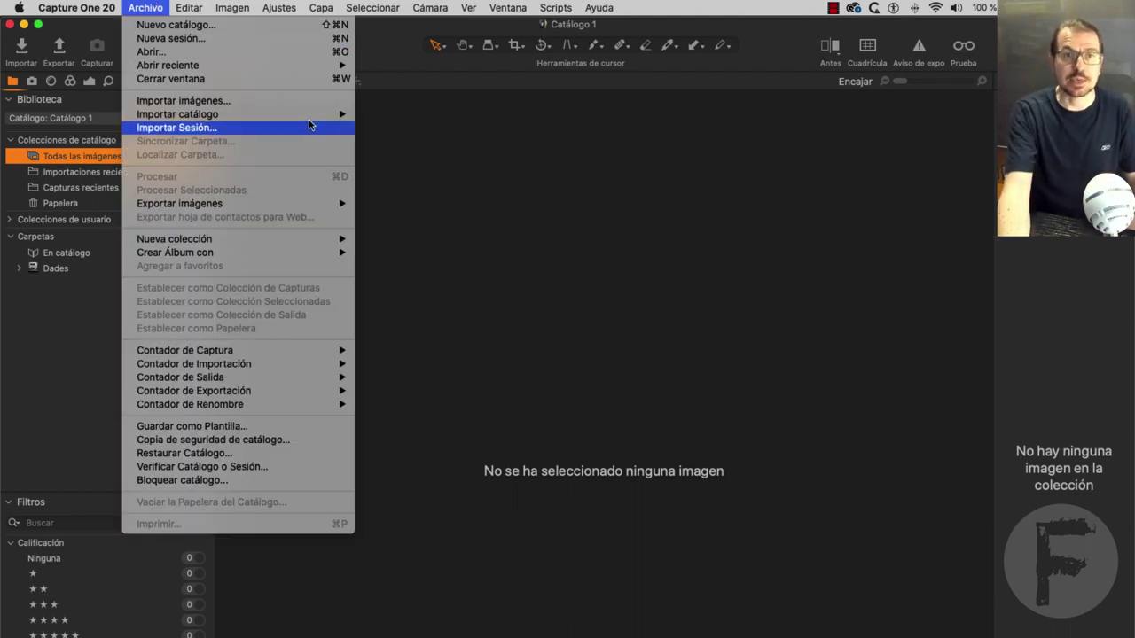
{"action": "mouse_move", "coordinate": [177, 114]}
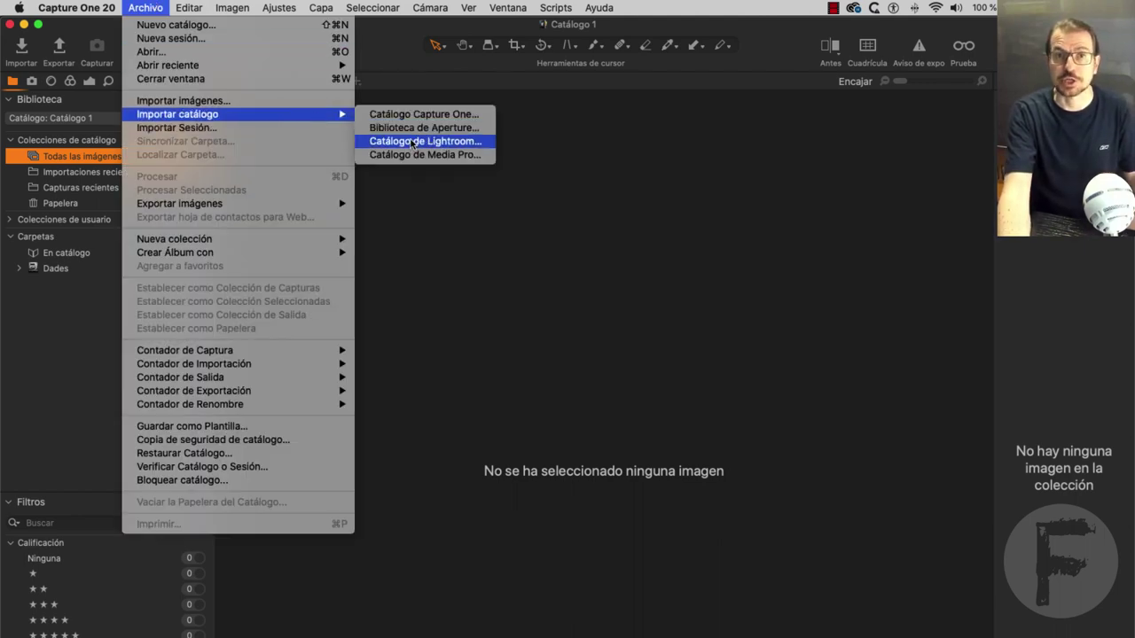
{"action": "left_click", "coordinate": [413, 144]}
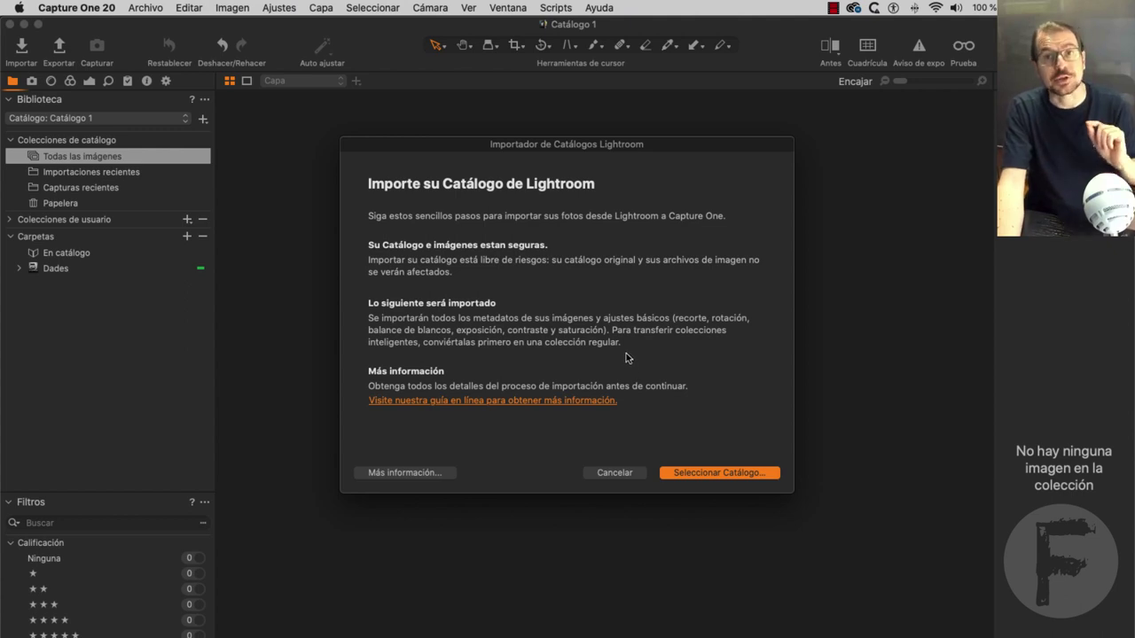
Select the Lightroom .lrcat catalog file, ready with 15 images in 5 collections.
{"action": "left_click", "coordinate": [716, 473]}
{"action": "left_click", "coordinate": [549, 186]}
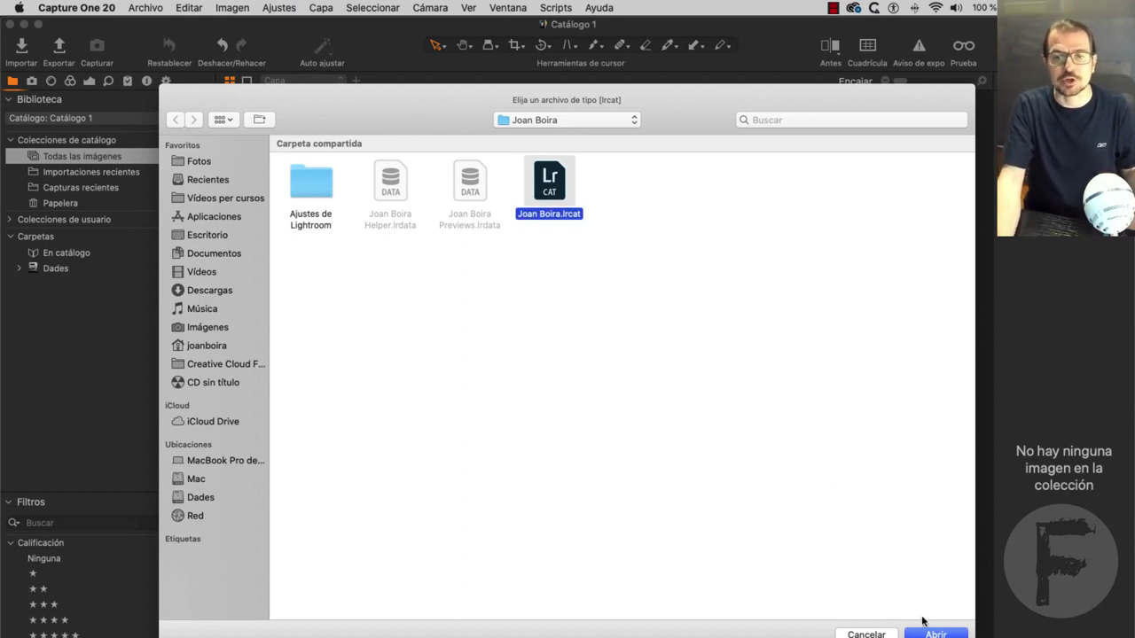
{"action": "left_click", "coordinate": [936, 635]}
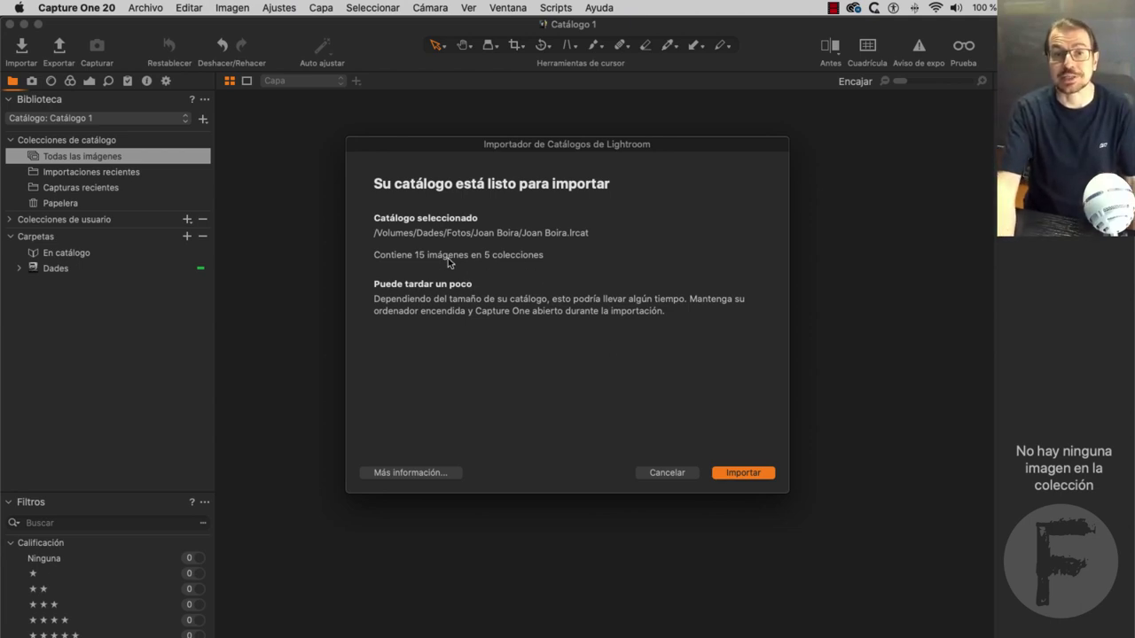
Run the Lightroom catalog import and close the completed import summary.
{"action": "left_click", "coordinate": [736, 474]}
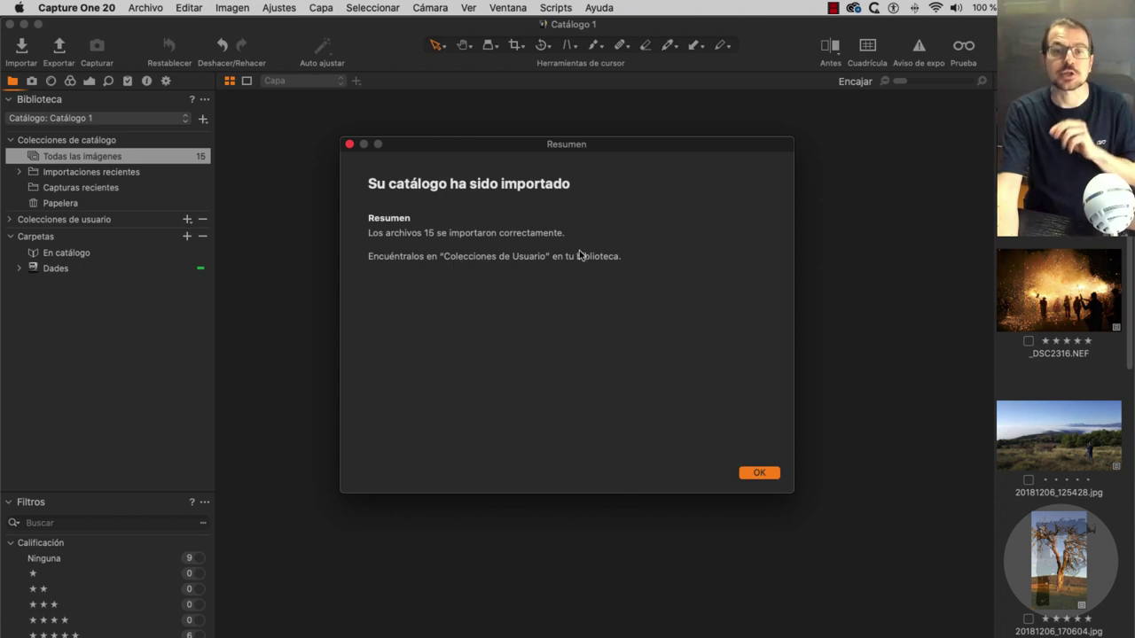
{"action": "left_click", "coordinate": [759, 473]}
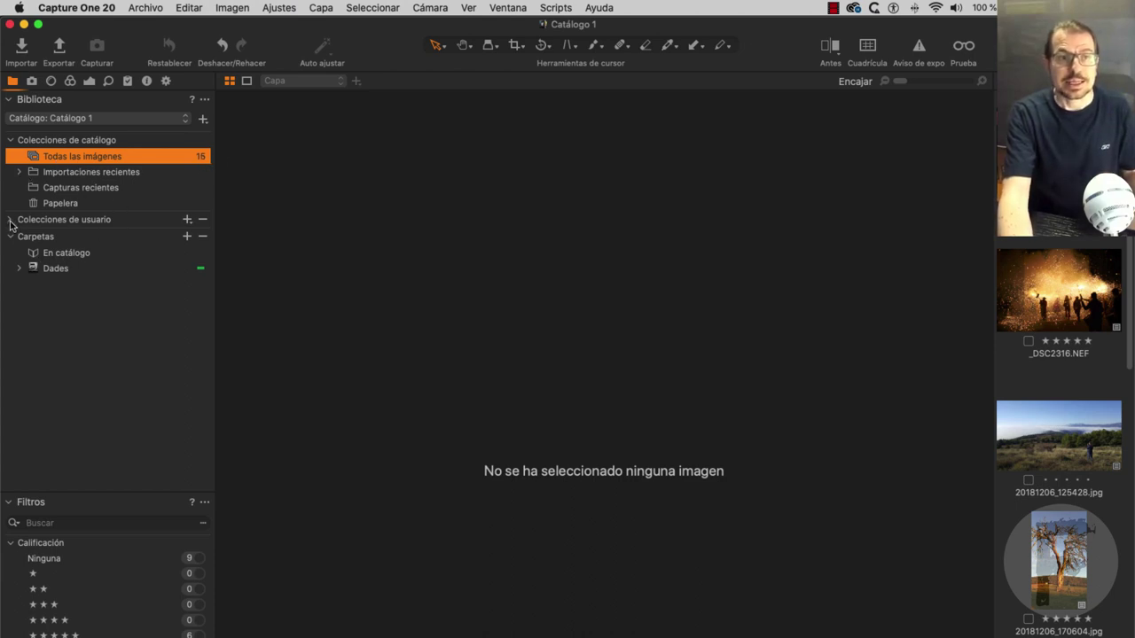
Expand the user collections and browse the six photos of colección 5* + verde (ex. col. intel.).
{"action": "left_click", "coordinate": [10, 220]}
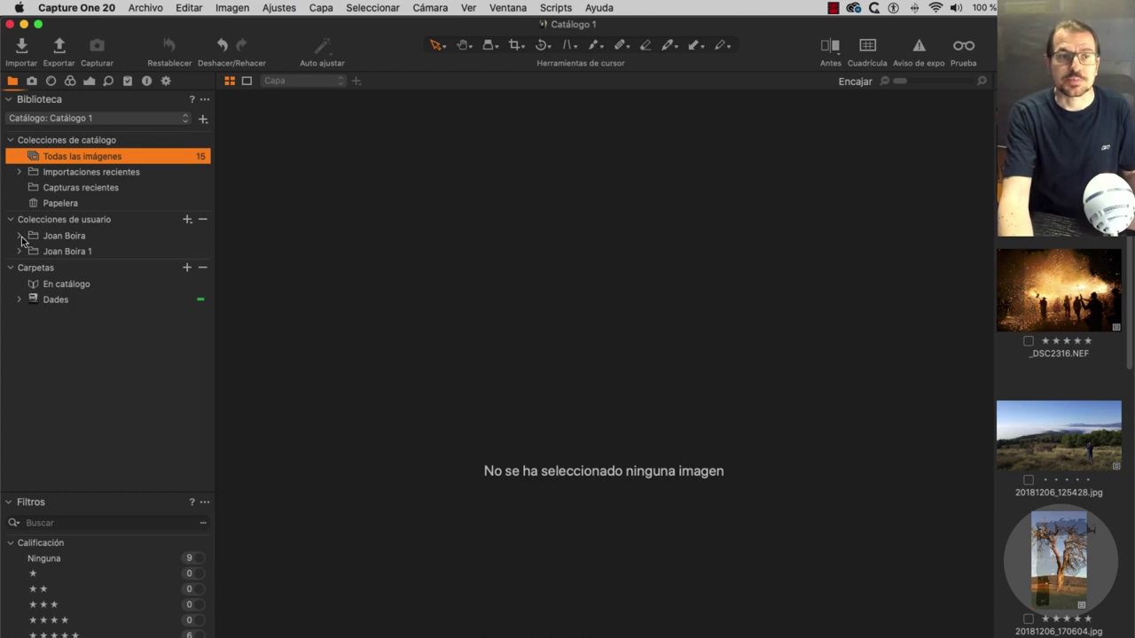
{"action": "left_click", "coordinate": [20, 252]}
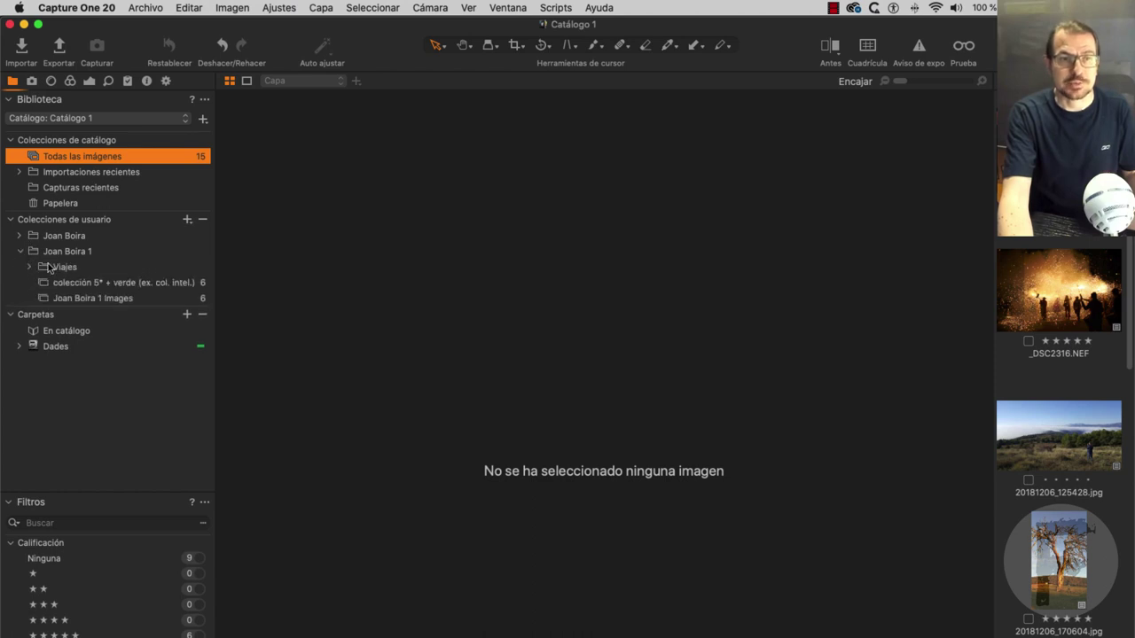
{"action": "left_click", "coordinate": [128, 284]}
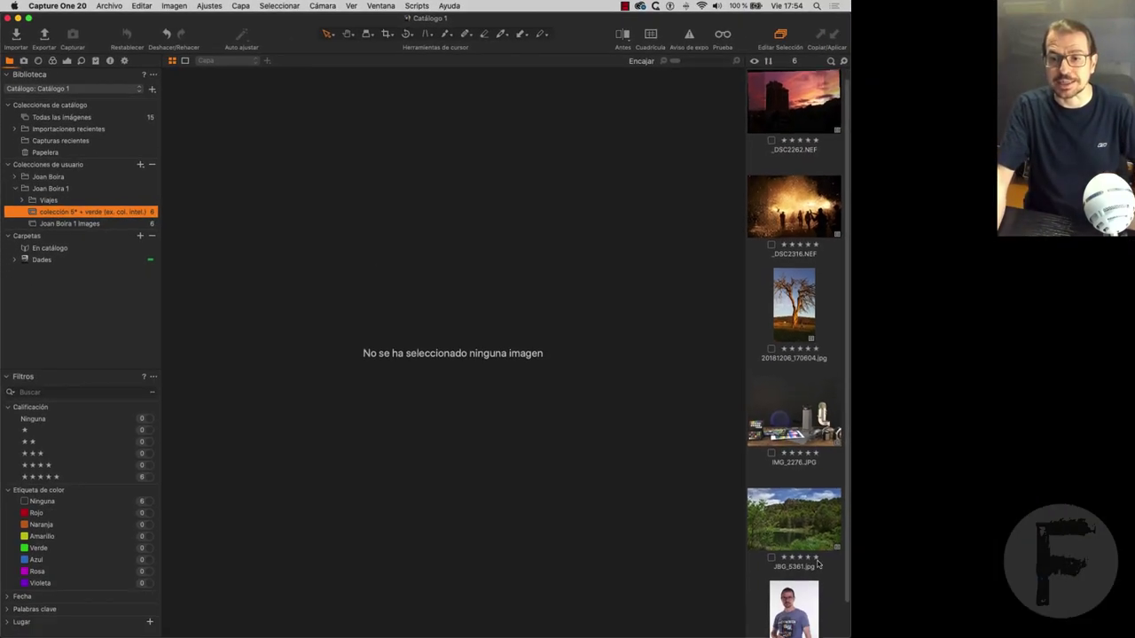
{"action": "scroll", "coordinate": [785, 118], "scroll_direction": "down", "scroll_amount": 3}
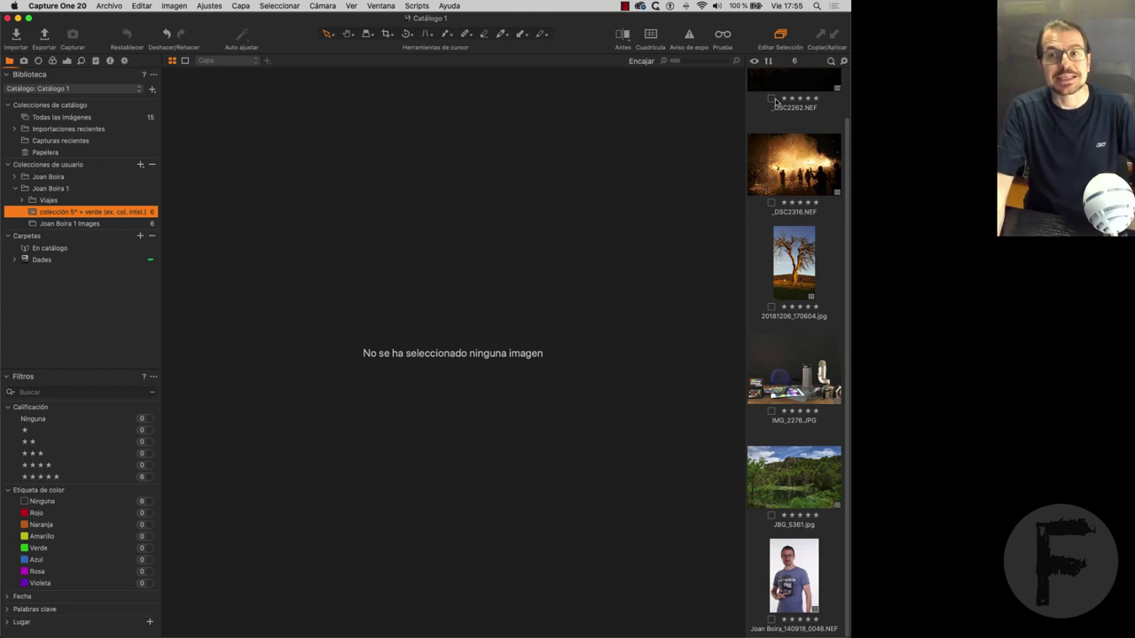
{"action": "scroll", "coordinate": [785, 107], "scroll_direction": "up", "scroll_amount": 1}
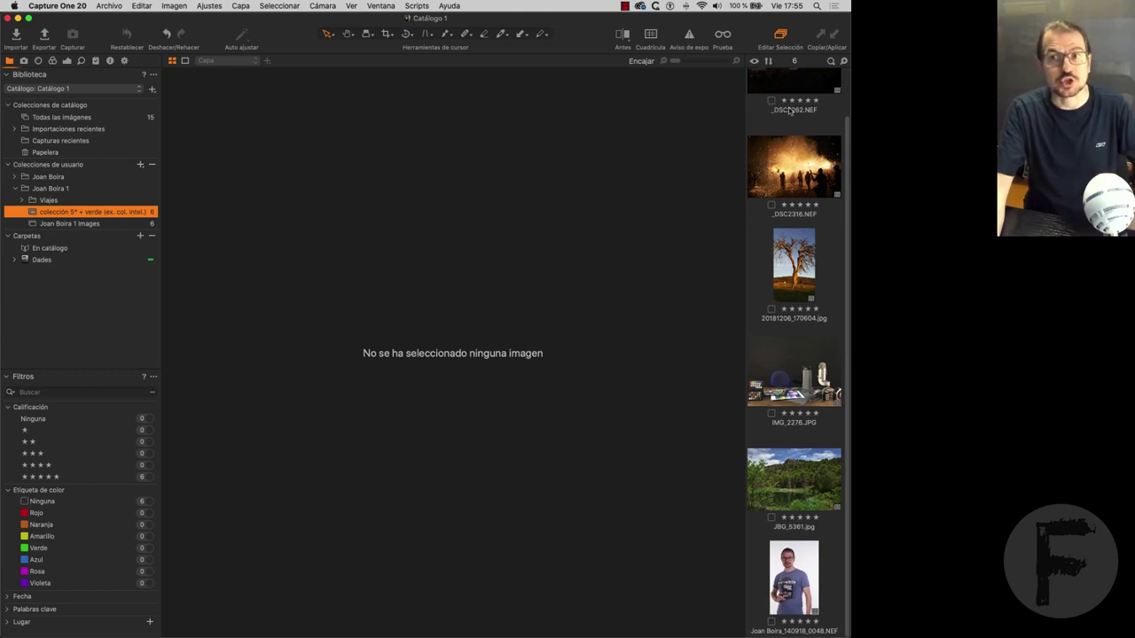
{"action": "scroll", "coordinate": [793, 266], "scroll_direction": "up", "scroll_amount": 2}
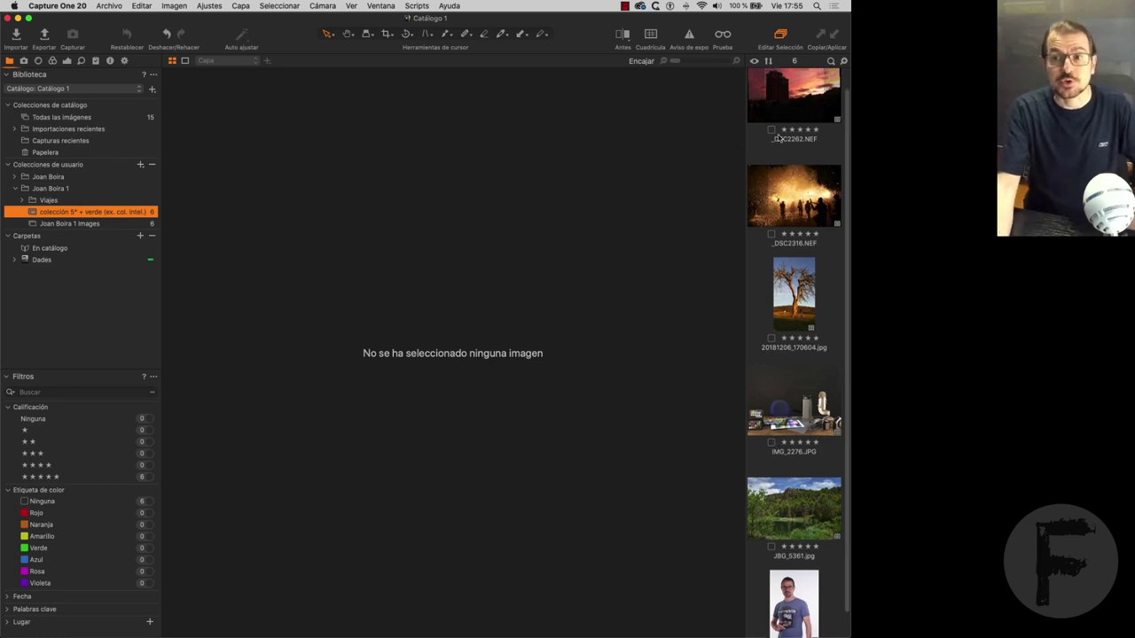
{"action": "scroll", "coordinate": [794, 355], "scroll_direction": "down", "scroll_amount": 2}
Select sunset _DSC2262.NEF and check its exposure -0,6 and contrast 14 in the Exposure tools.
{"action": "left_click", "coordinate": [798, 581]}
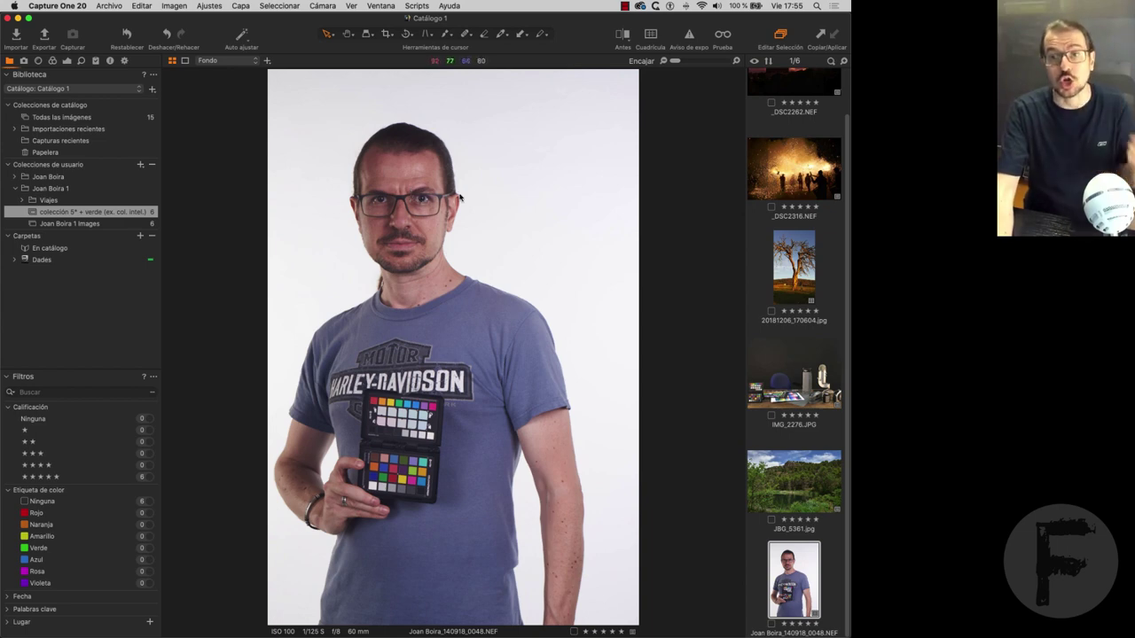
{"action": "left_click", "coordinate": [796, 86]}
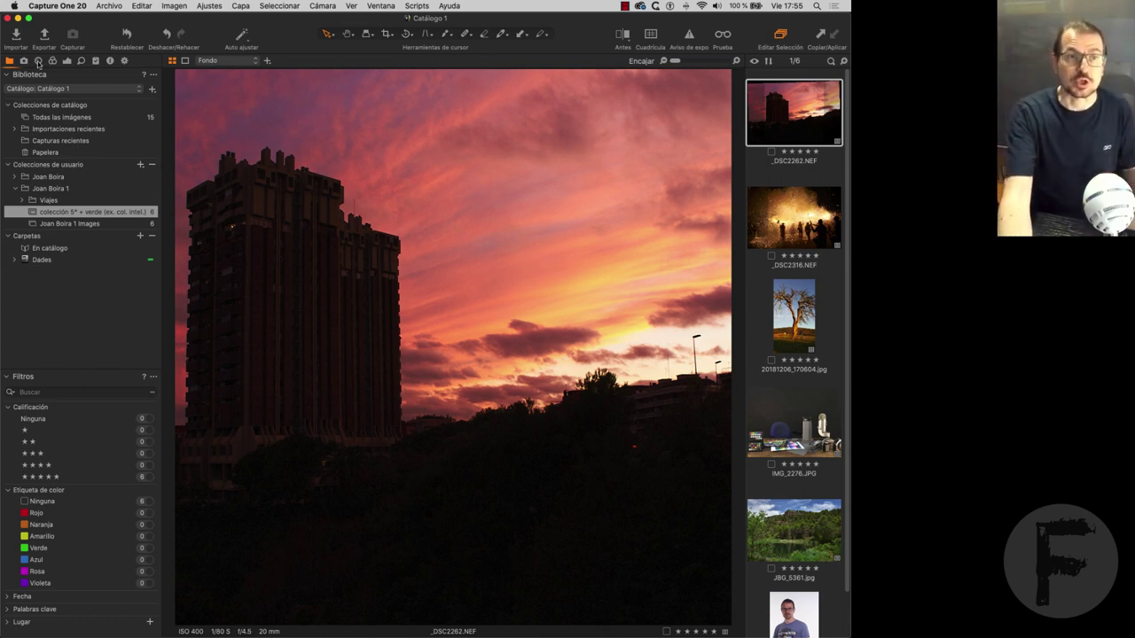
{"action": "left_click", "coordinate": [68, 61]}
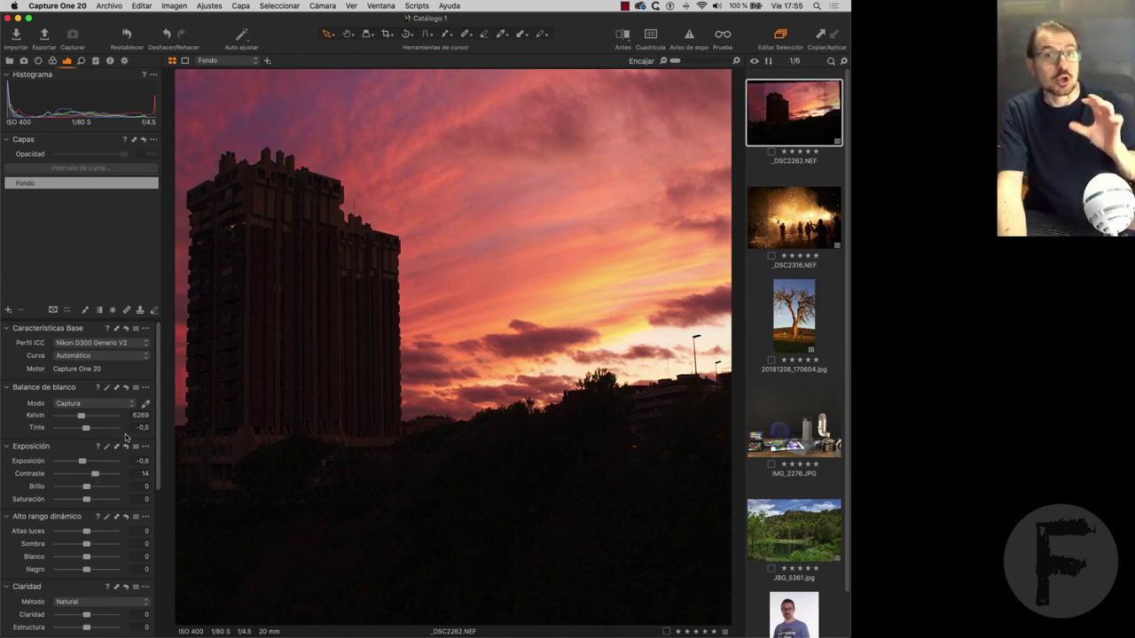
Open fireworks _DSC2316.NEF and compare its straight RGB and green-channel tone curves.
{"action": "left_click", "coordinate": [776, 202]}
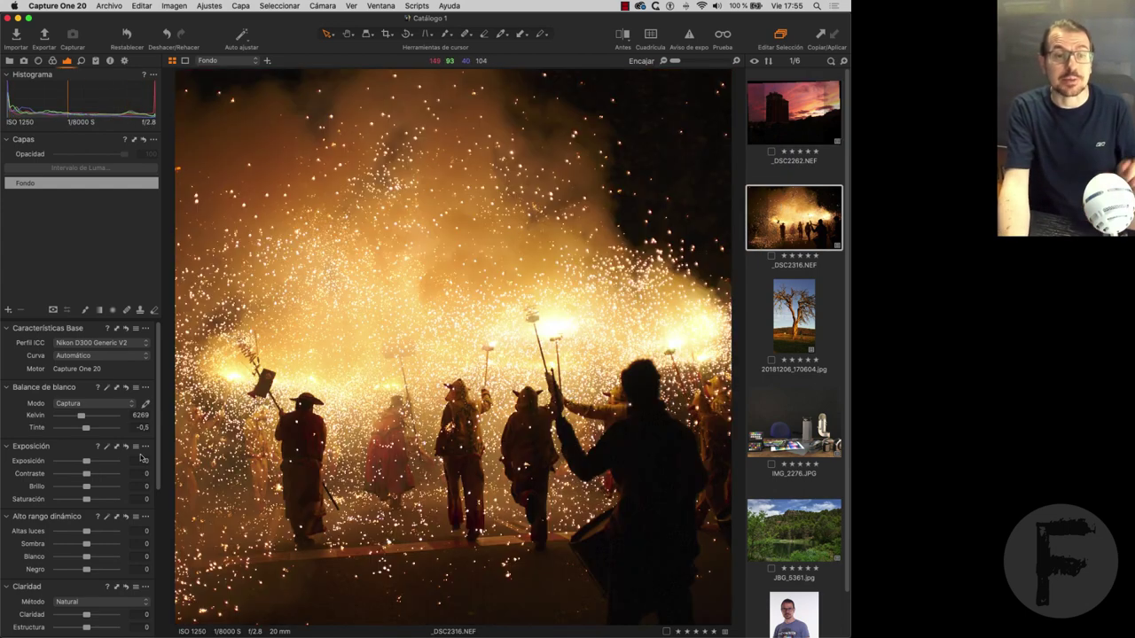
{"action": "scroll", "coordinate": [106, 461], "scroll_direction": "down", "scroll_amount": 3}
{"action": "scroll", "coordinate": [80, 466], "scroll_direction": "down", "scroll_amount": 3}
{"action": "scroll", "coordinate": [49, 470], "scroll_direction": "down", "scroll_amount": 2}
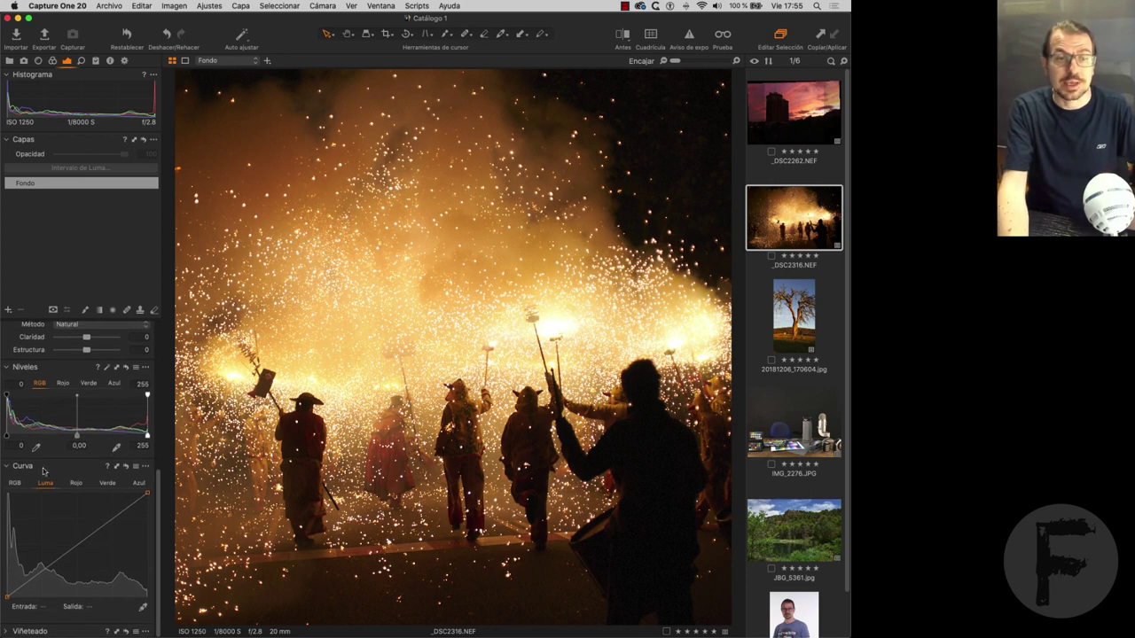
{"action": "left_click", "coordinate": [15, 483]}
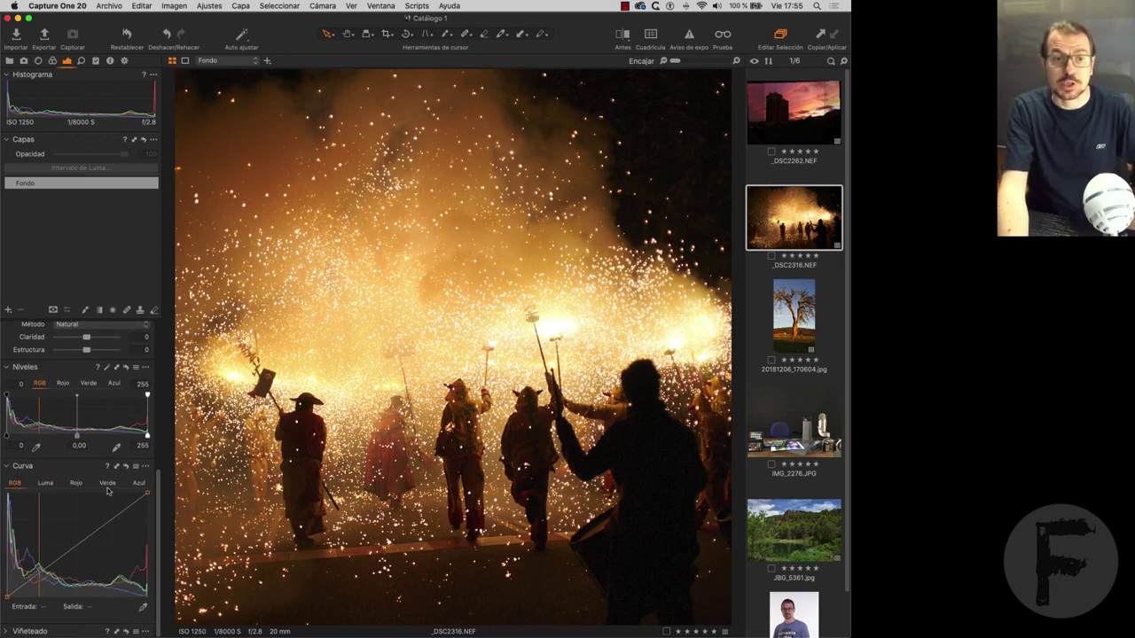
{"action": "left_click", "coordinate": [107, 483]}
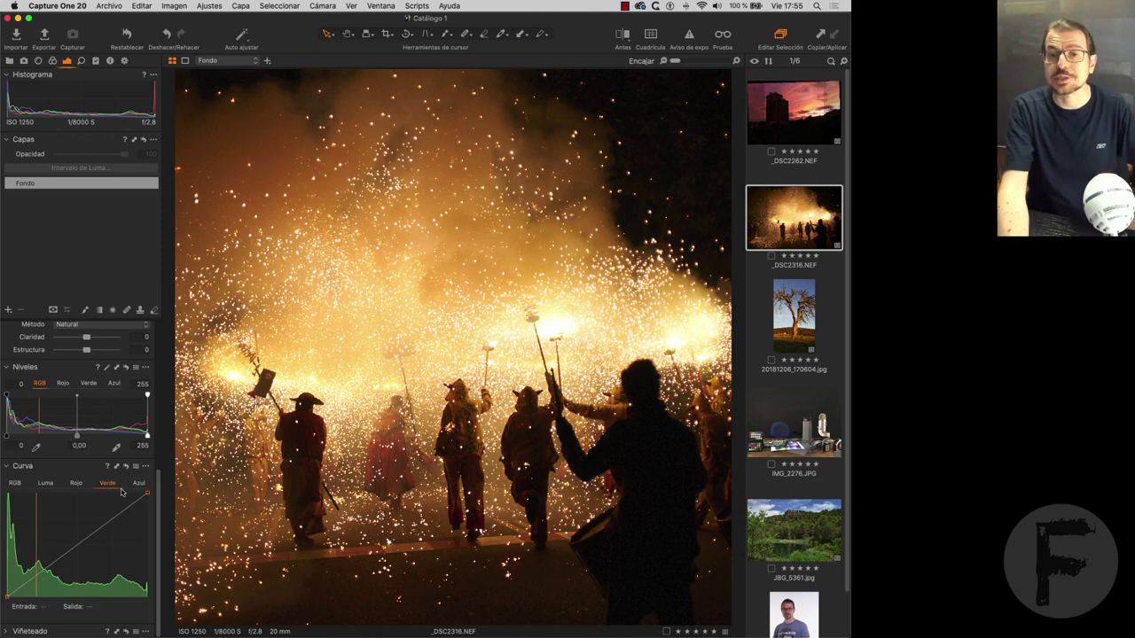
{"action": "left_click", "coordinate": [15, 483]}
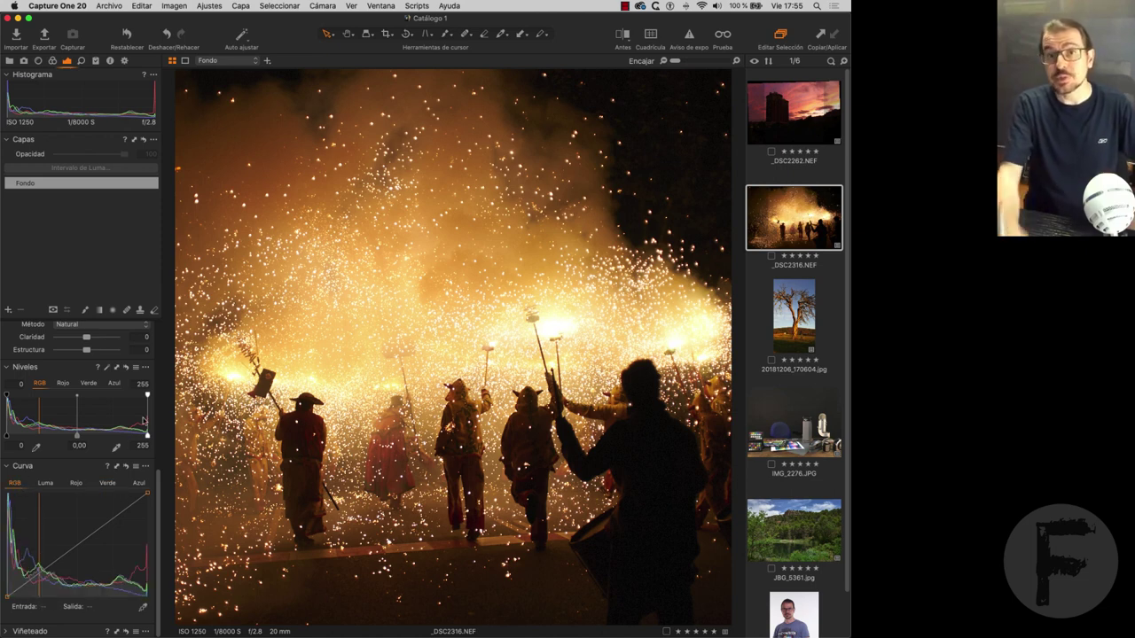